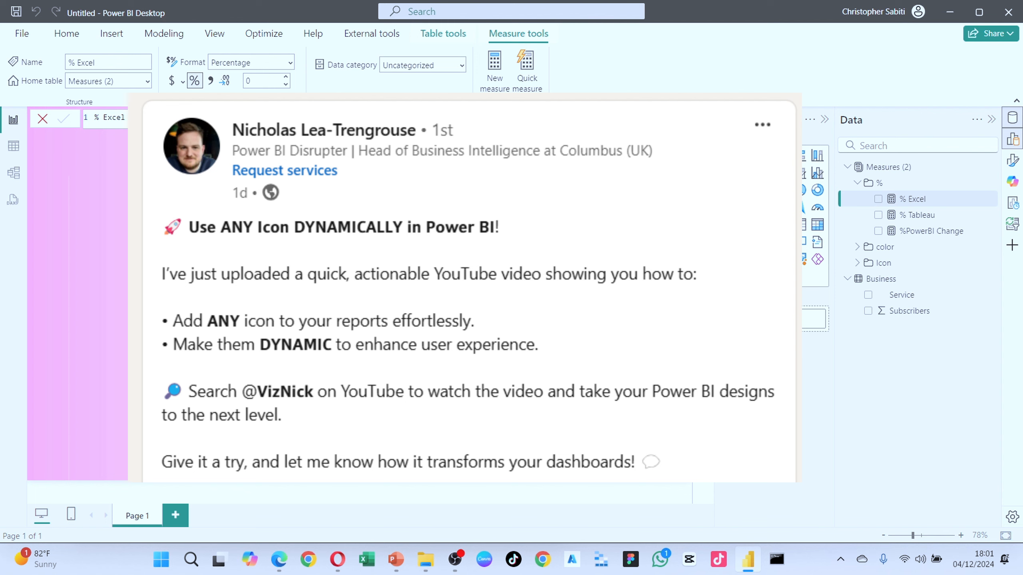
Switch to the browser and view the Flaticon X red results and the Image to Base64 Converter page
mouse_move(289, 566)
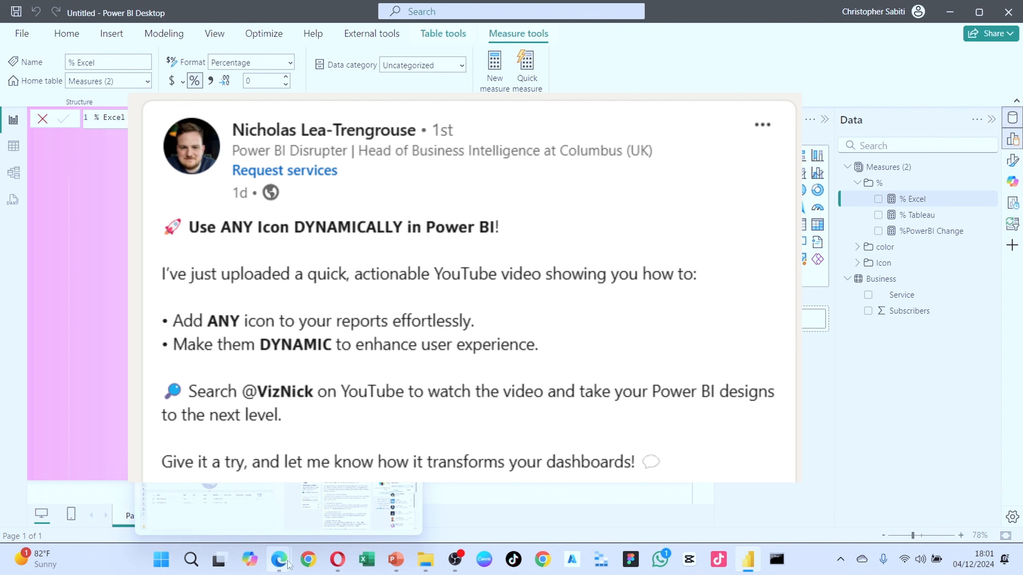
click(324, 513)
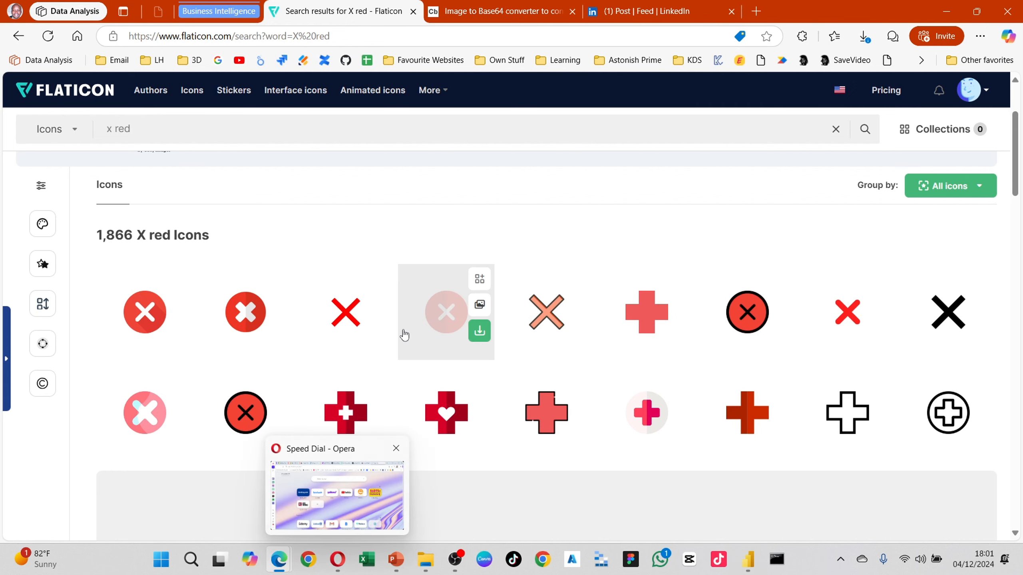
click(462, 13)
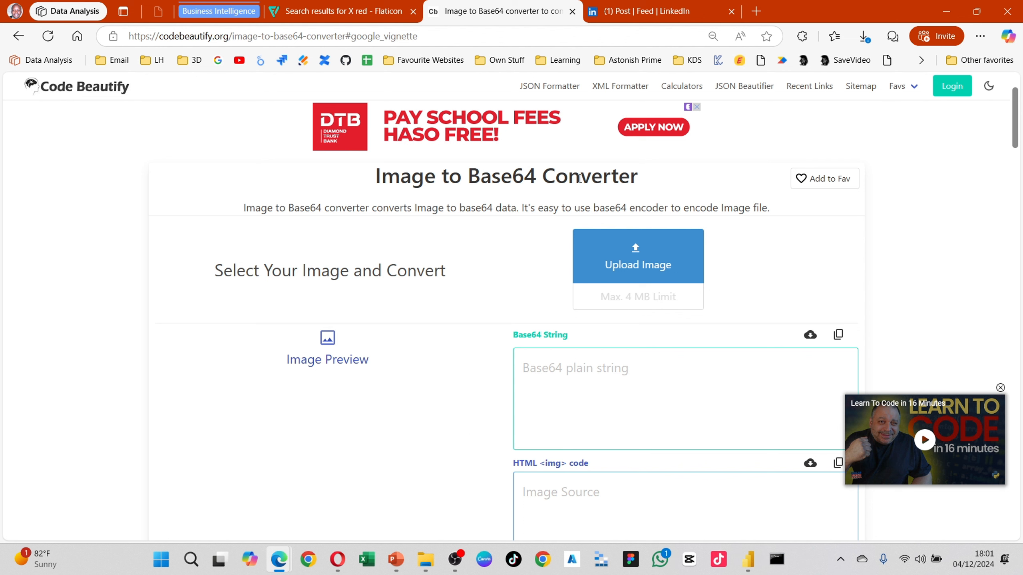
Select the Excel trend icon card in Power BI Desktop and view the icon images in the Downloads folder, including check.png
click(748, 559)
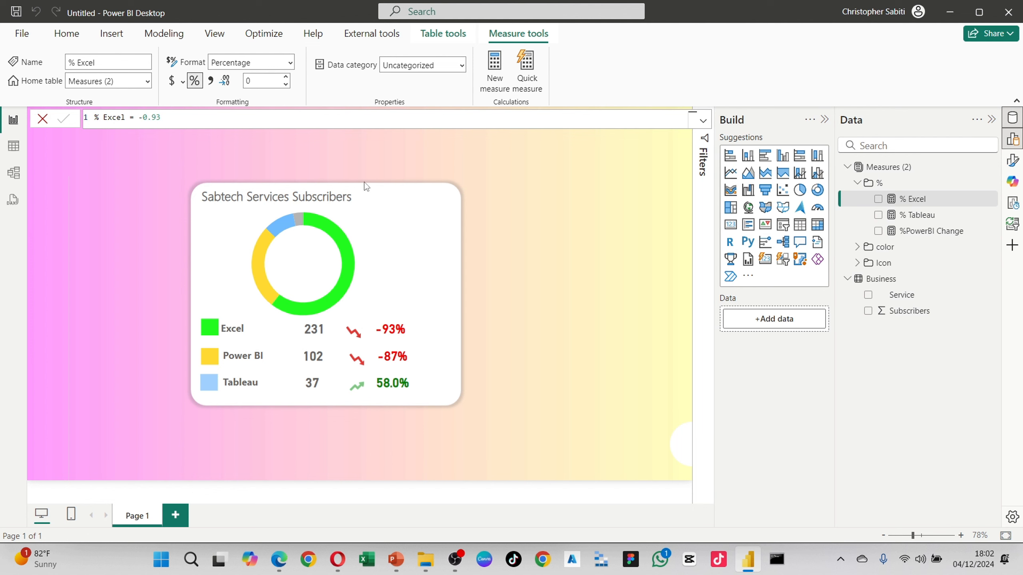
drag(912, 198, 353, 343)
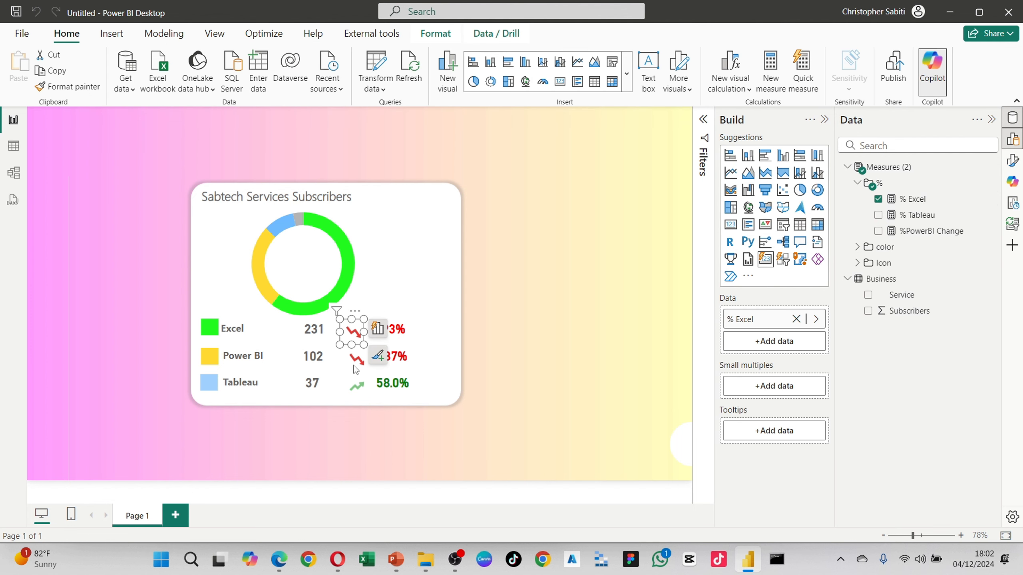
mouse_move(425, 560)
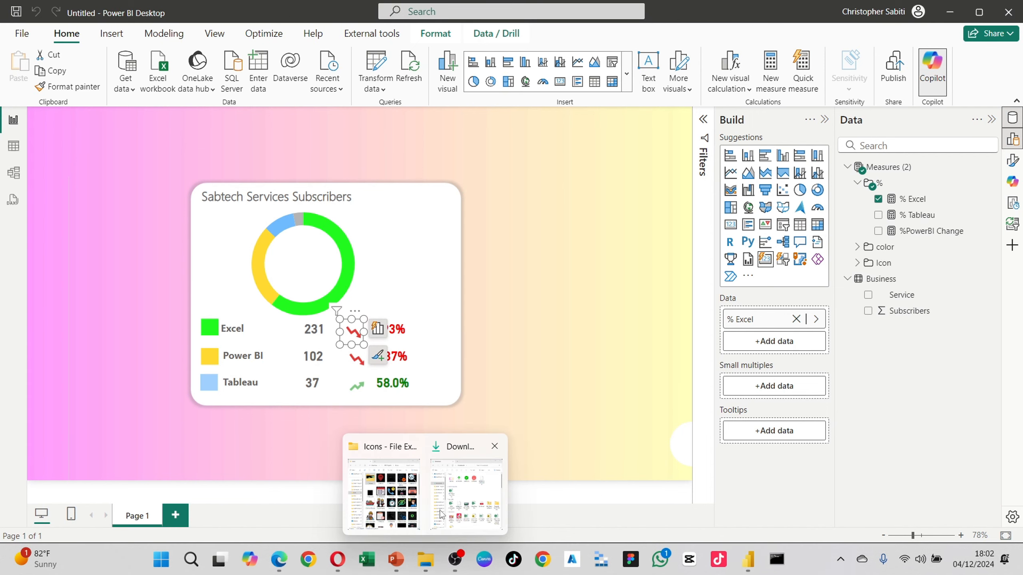
click(465, 492)
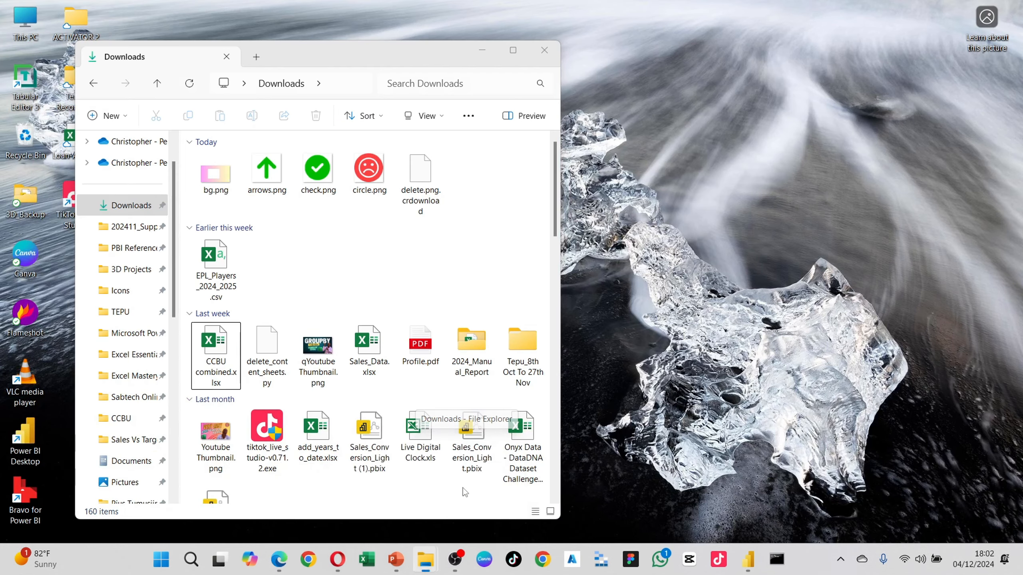
click(310, 170)
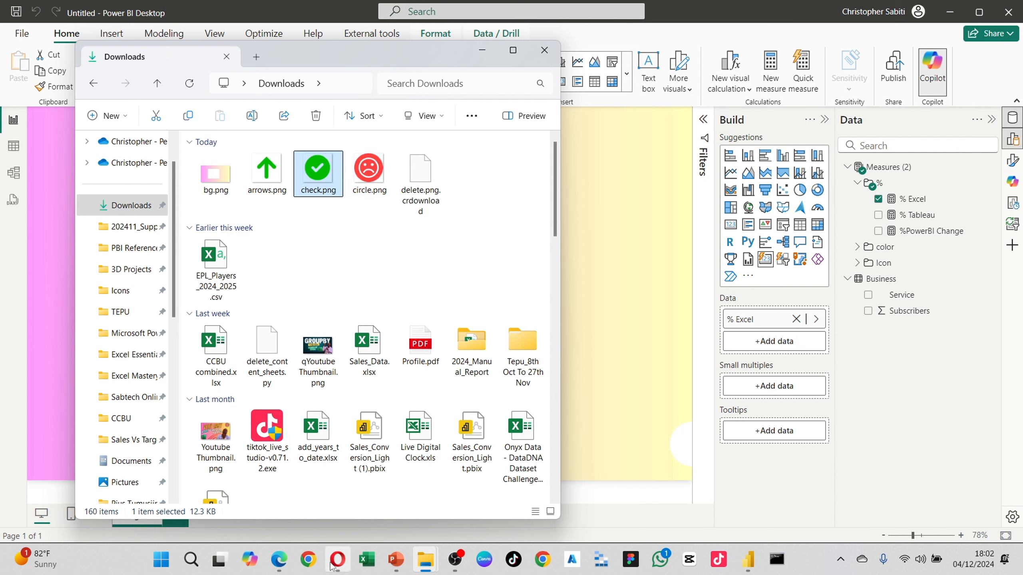
Switch to Flaticon in the browser, download the plain red X icon for free and save the pending delete.png
click(279, 560)
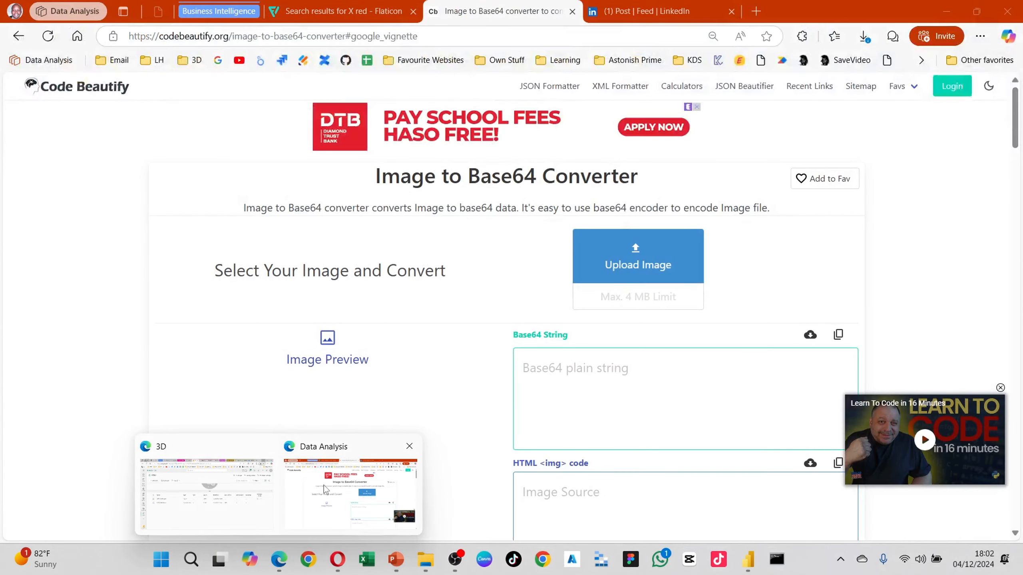
click(323, 485)
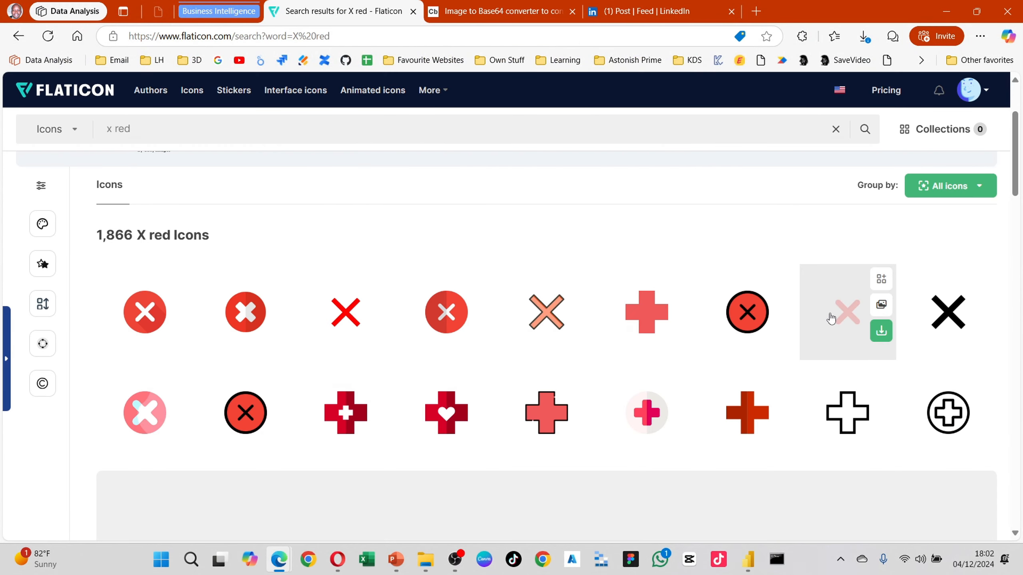
click(881, 330)
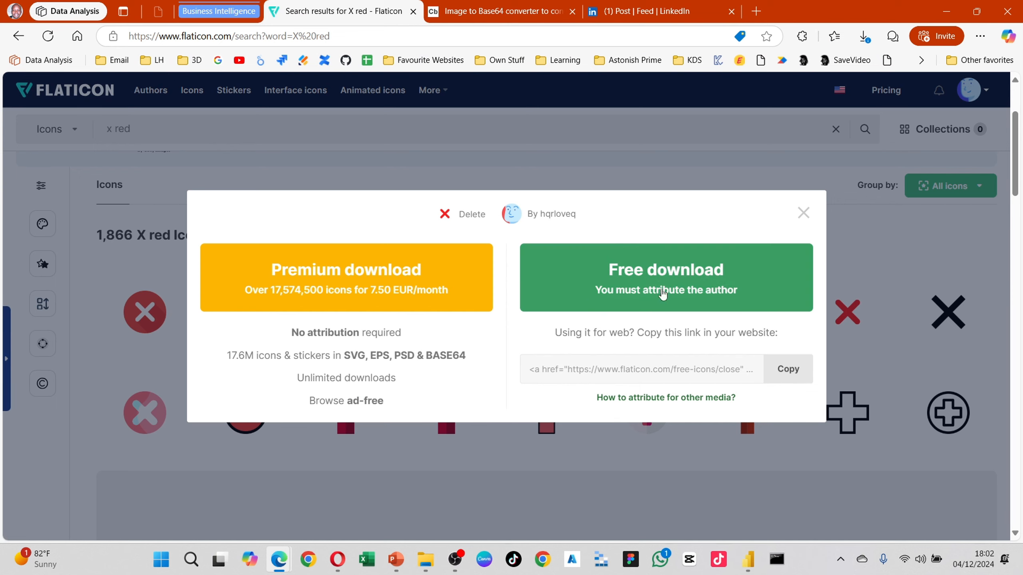
click(705, 272)
click(745, 293)
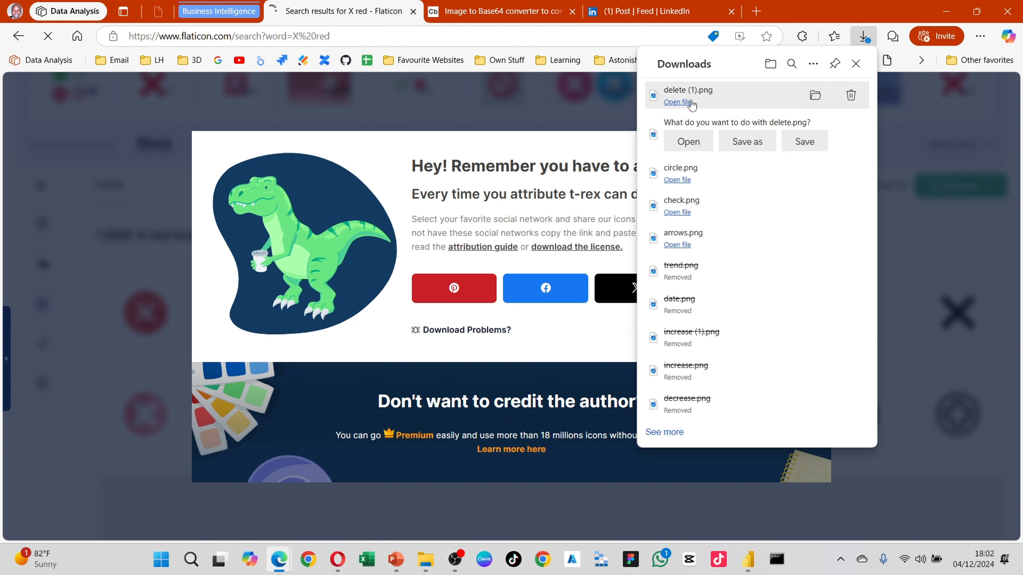
click(799, 143)
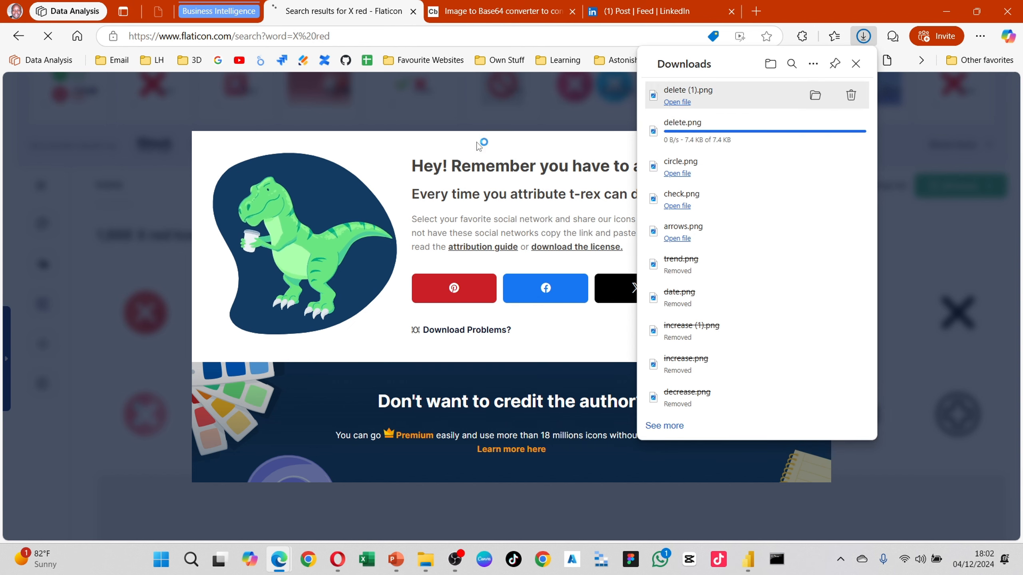
Switch to File Explorer and check arrows.png and delete.png in the Downloads folder
click(425, 559)
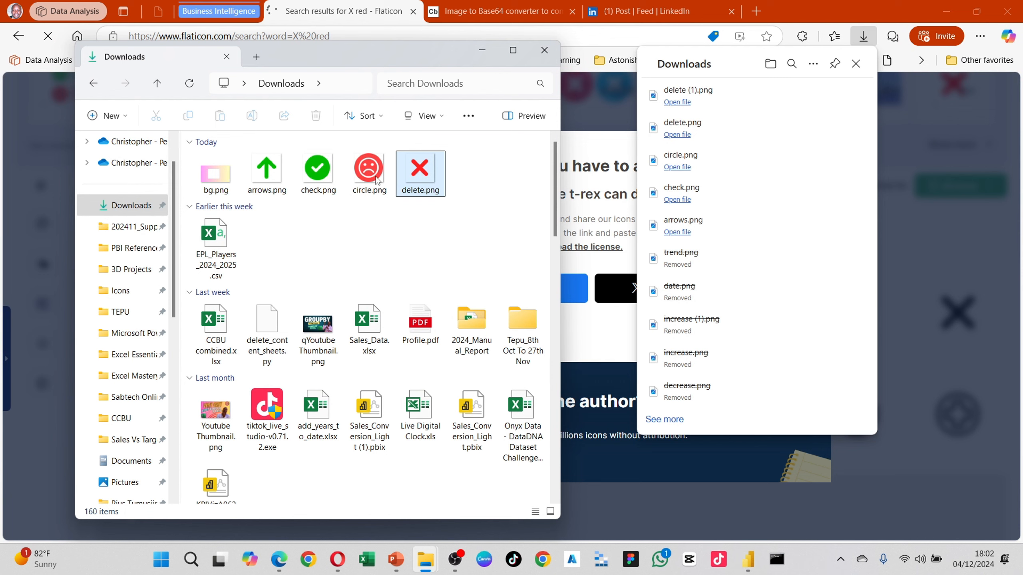
click(267, 173)
click(420, 171)
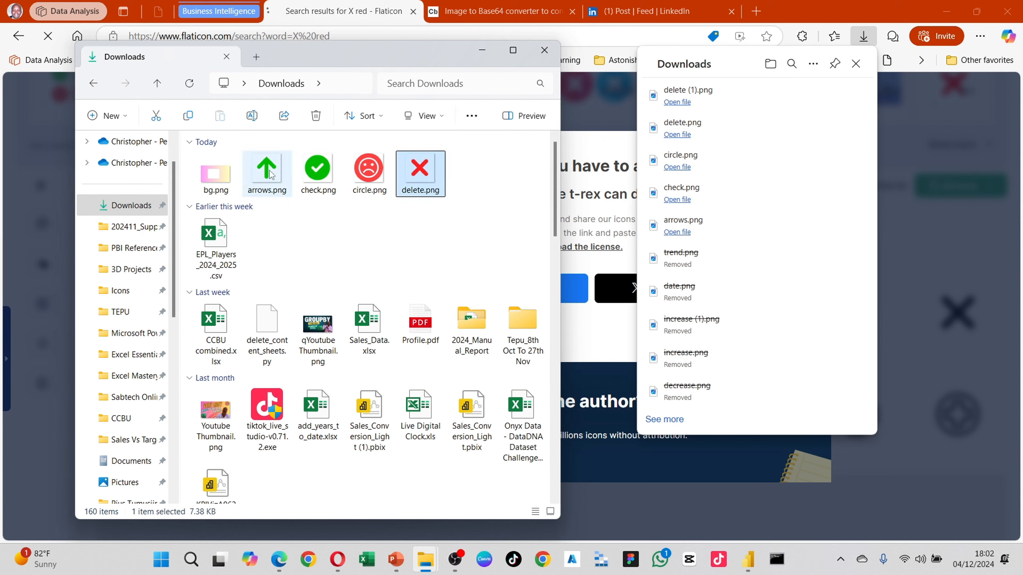
Switch to Power BI Desktop and examine the Excel trend icon card's formatting, especially its image type and Image URL settings
click(748, 559)
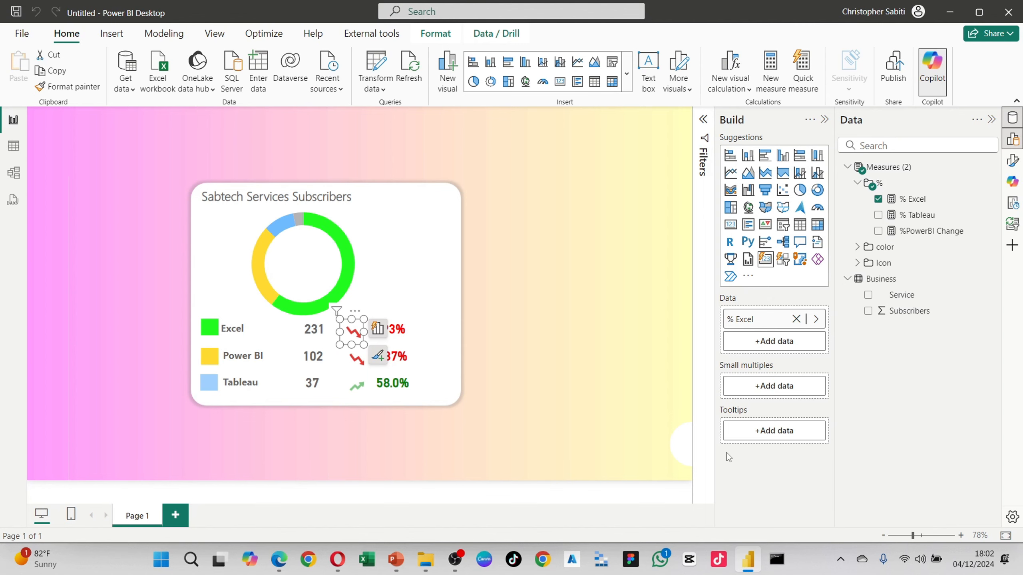
double_click(355, 337)
click(621, 255)
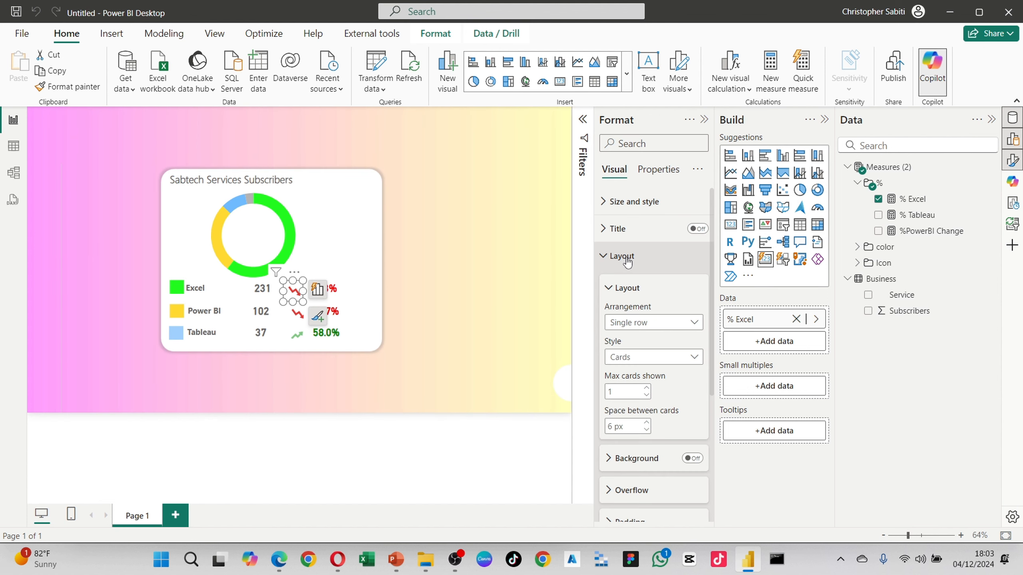
click(621, 257)
click(623, 338)
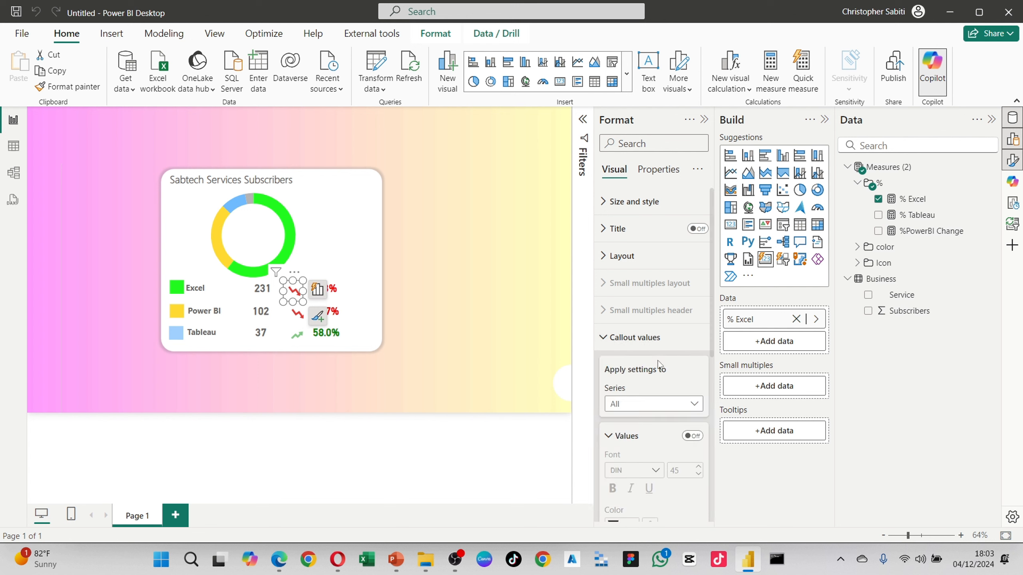
click(622, 337)
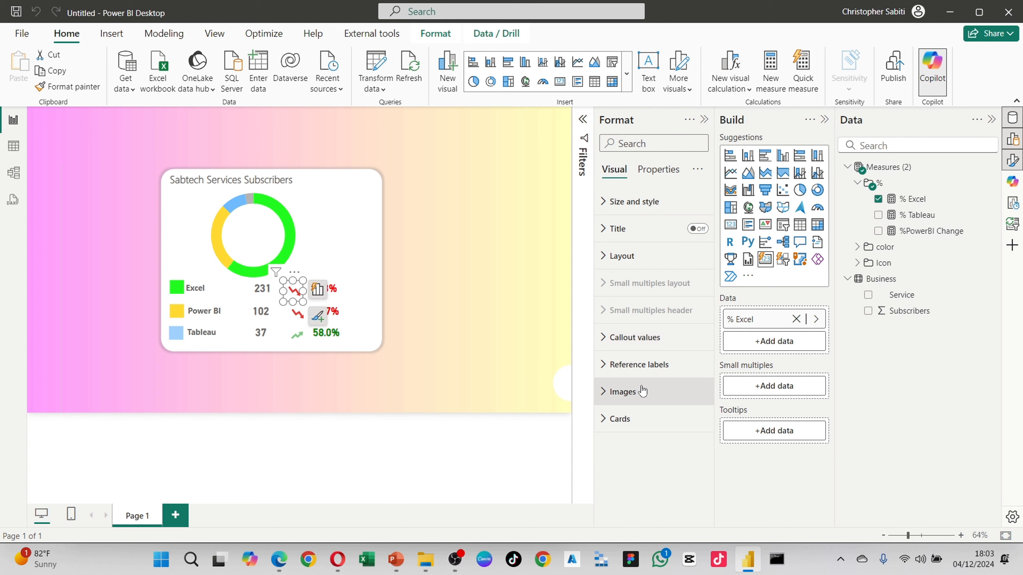
click(635, 370)
click(634, 366)
click(630, 392)
scroll(682, 395, down, 3)
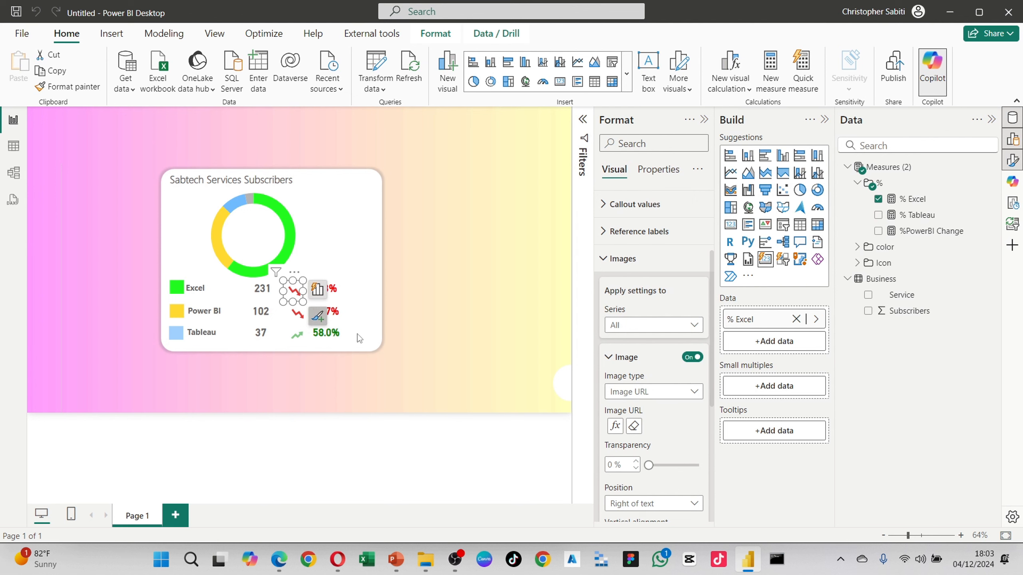
scroll(667, 424, down, 3)
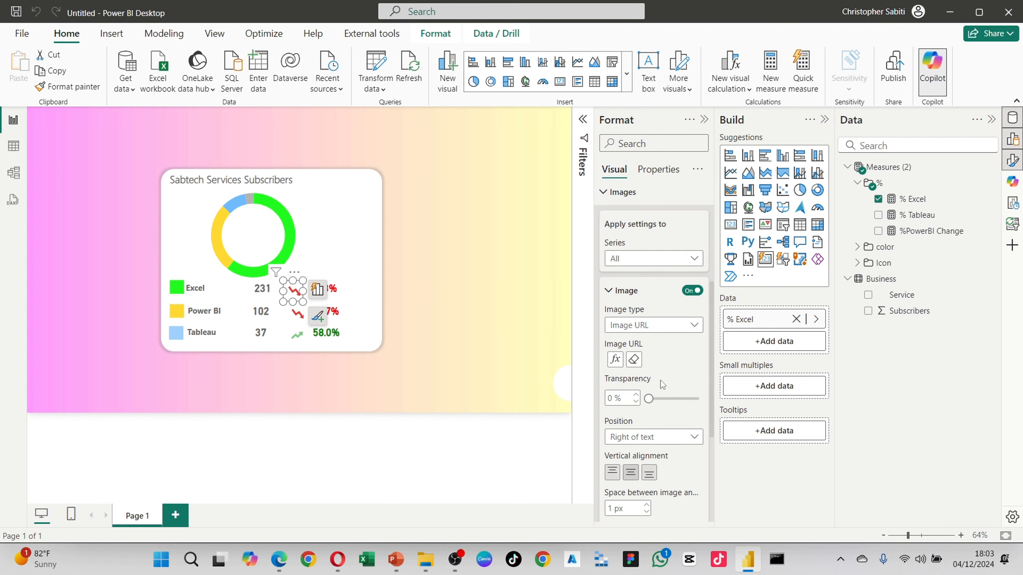
scroll(662, 385, up, 3)
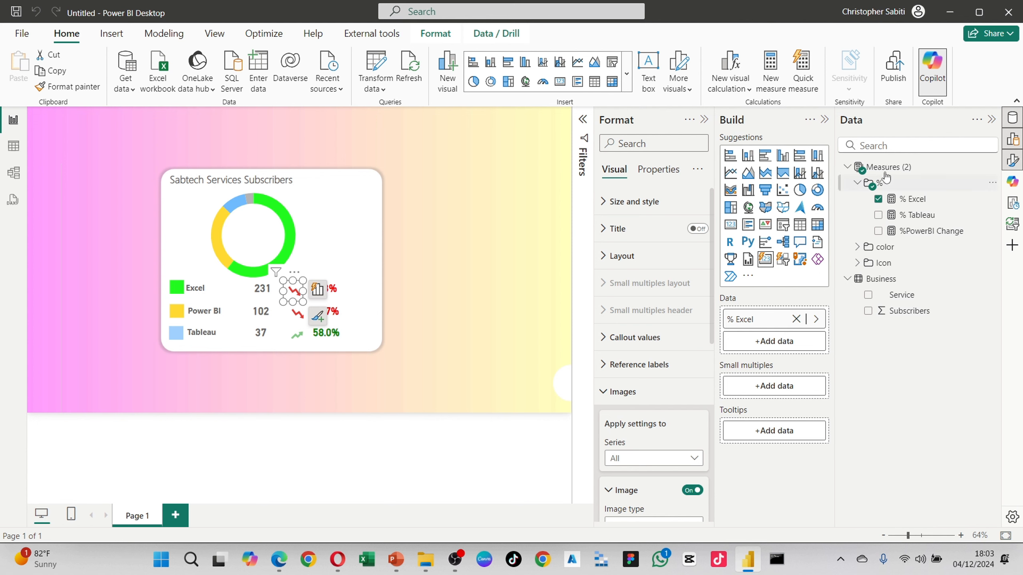
Expand the Icon measure folder and examine the Down arrow measure's data:image/png;base64 prefix and encoded string
click(857, 264)
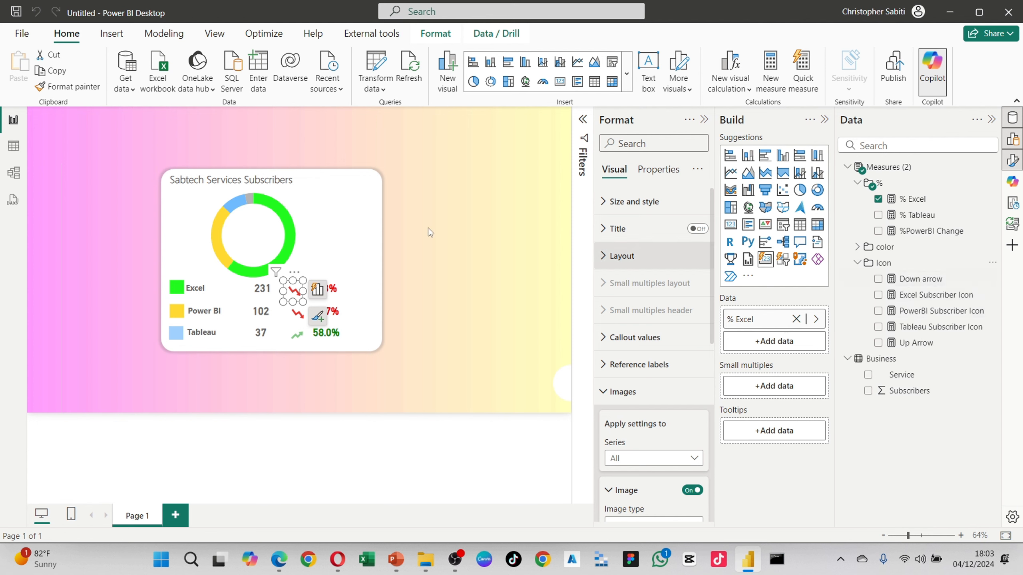
click(911, 280)
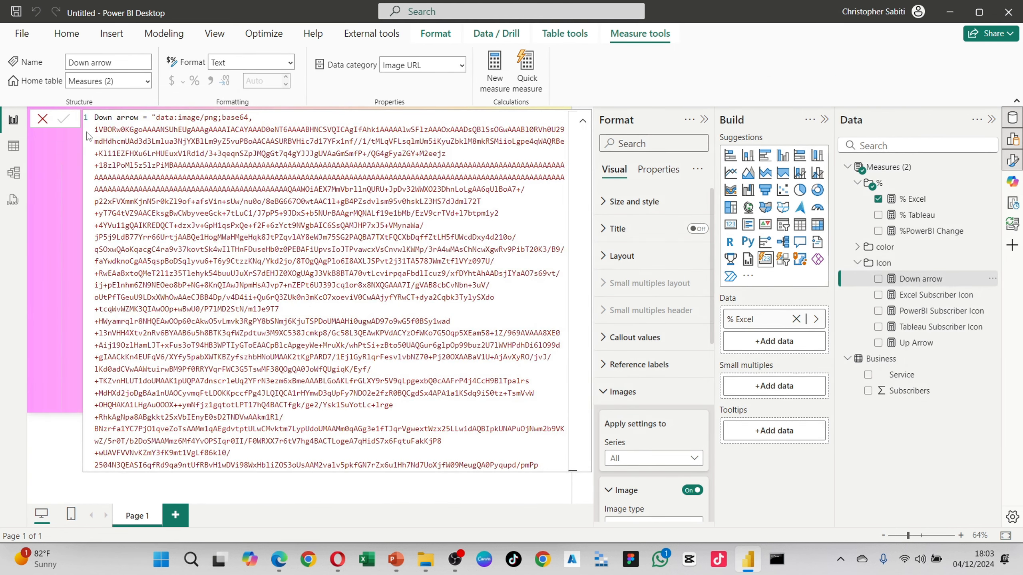
drag(157, 120, 251, 120)
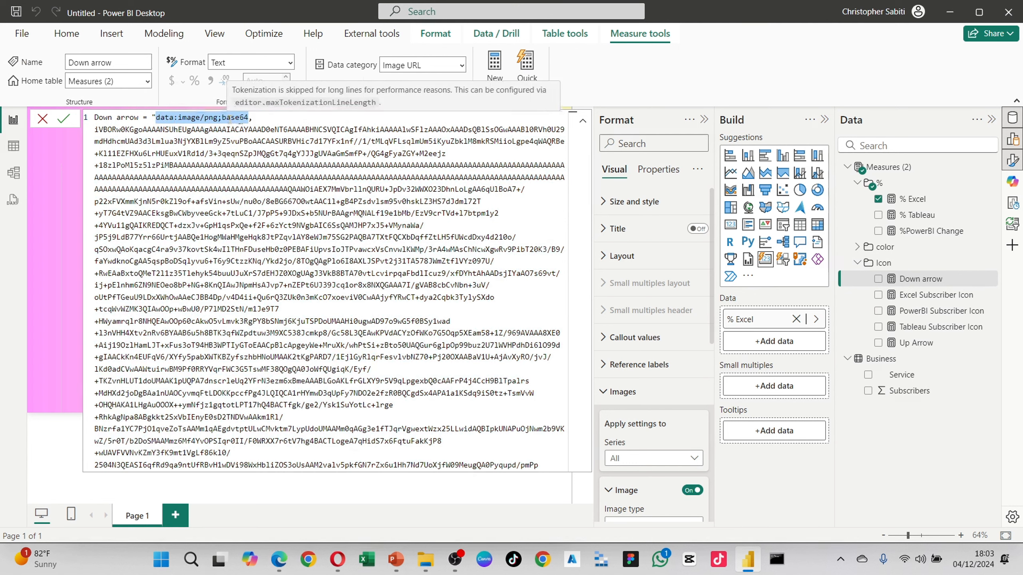
click(135, 141)
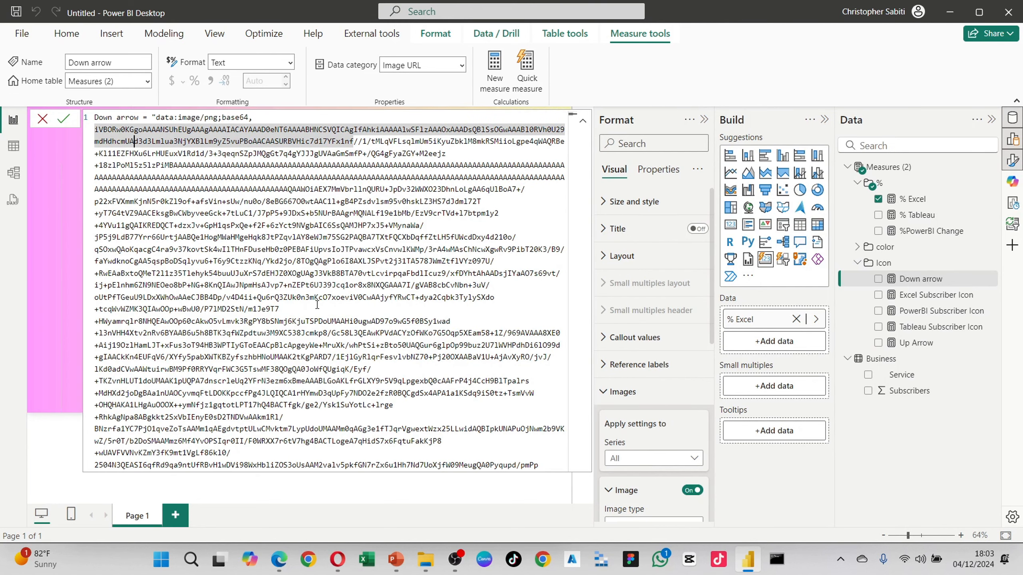
scroll(317, 305, down, 15)
scroll(381, 329, up, 8)
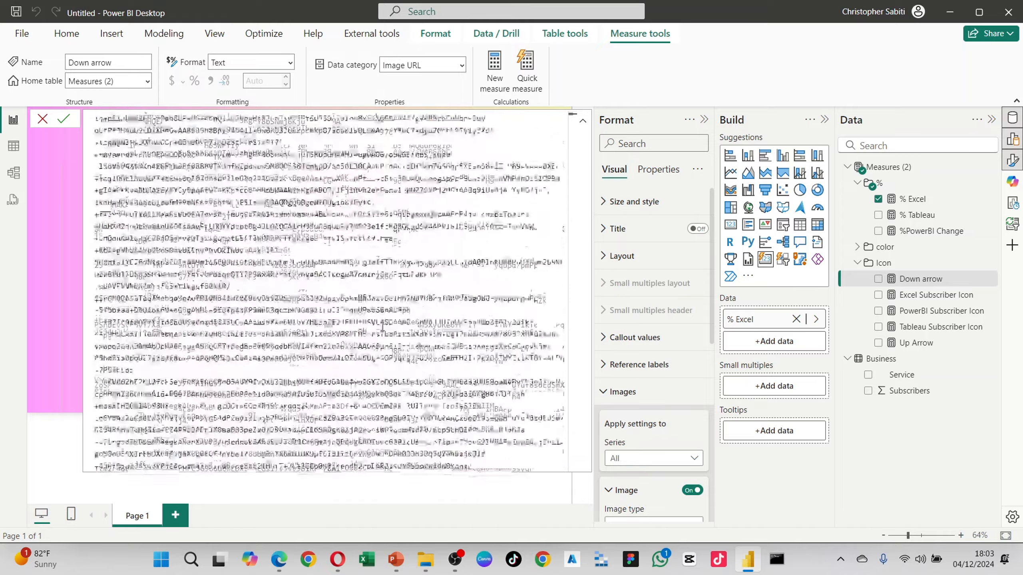
scroll(383, 328, up, 5)
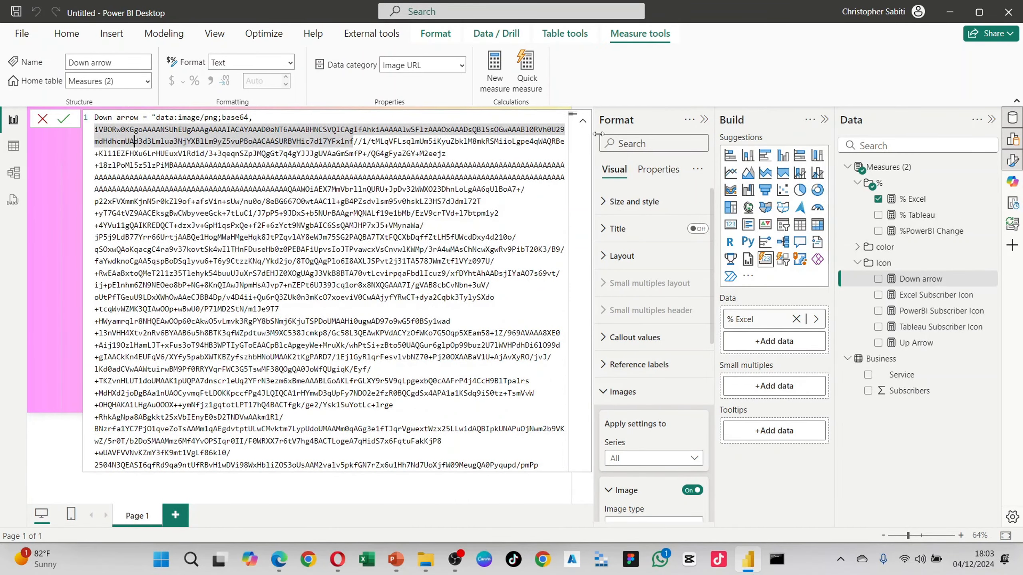
Create a new measure in the Icon folder
right_click(884, 262)
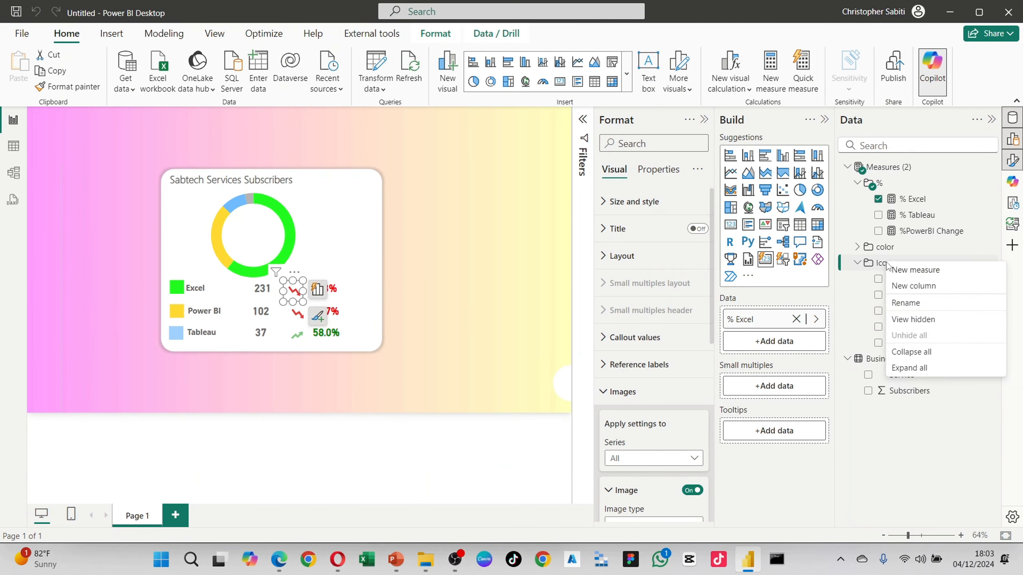
click(924, 270)
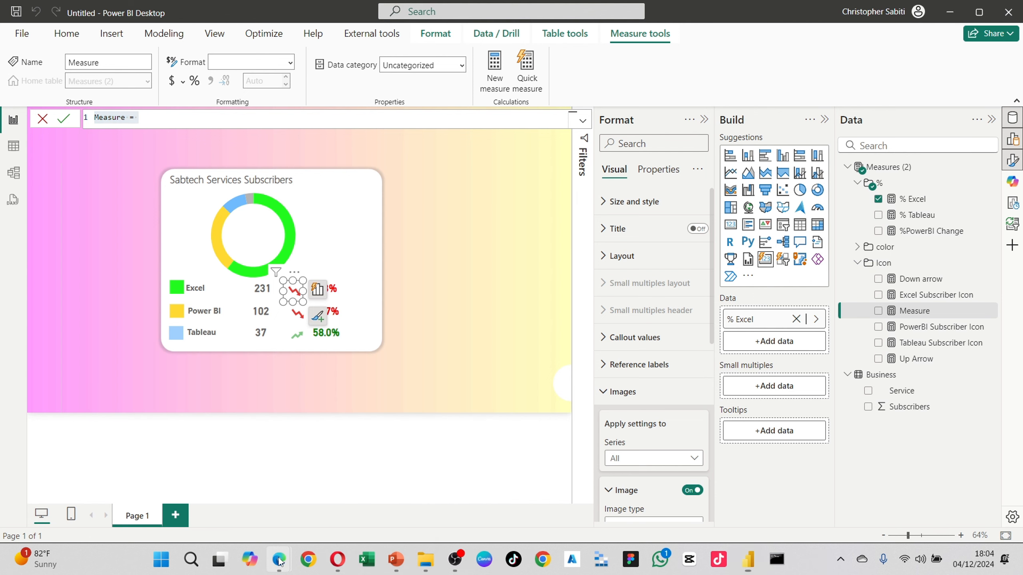
Switch to the Code Beautify Image to Base64 Converter in Edge and upload delete.png from the Downloads folder
mouse_move(279, 560)
click(311, 509)
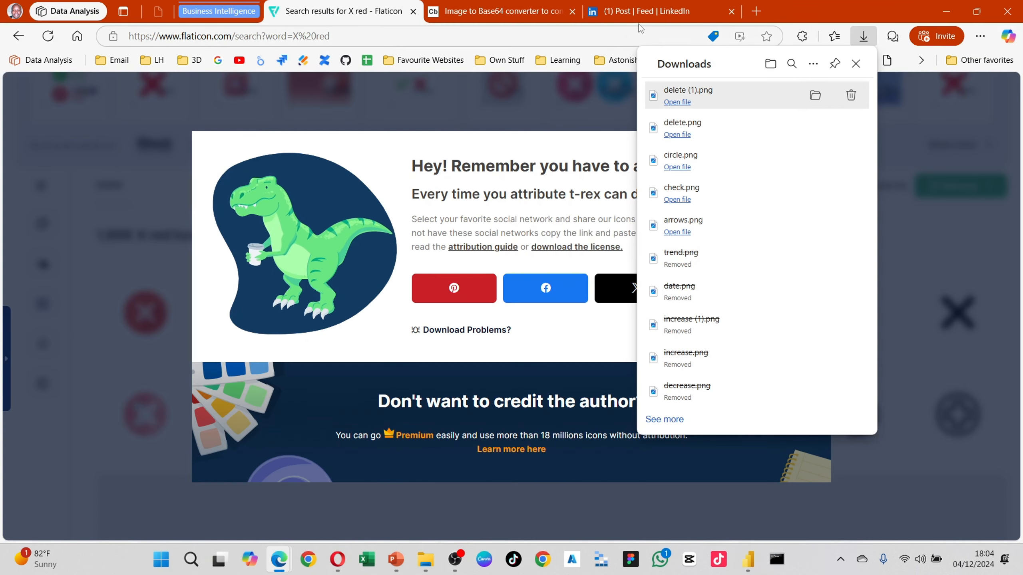
click(488, 9)
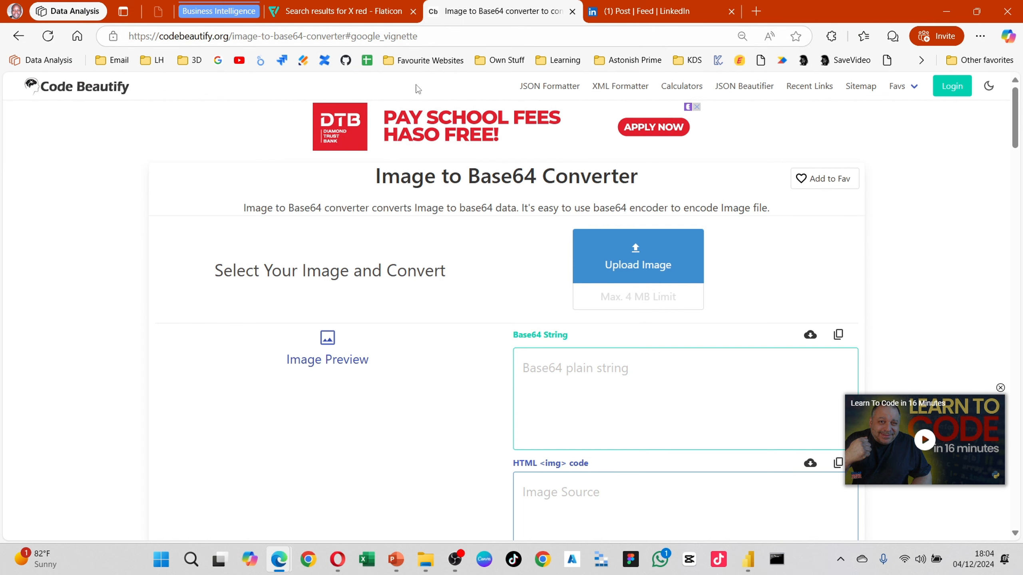
click(623, 269)
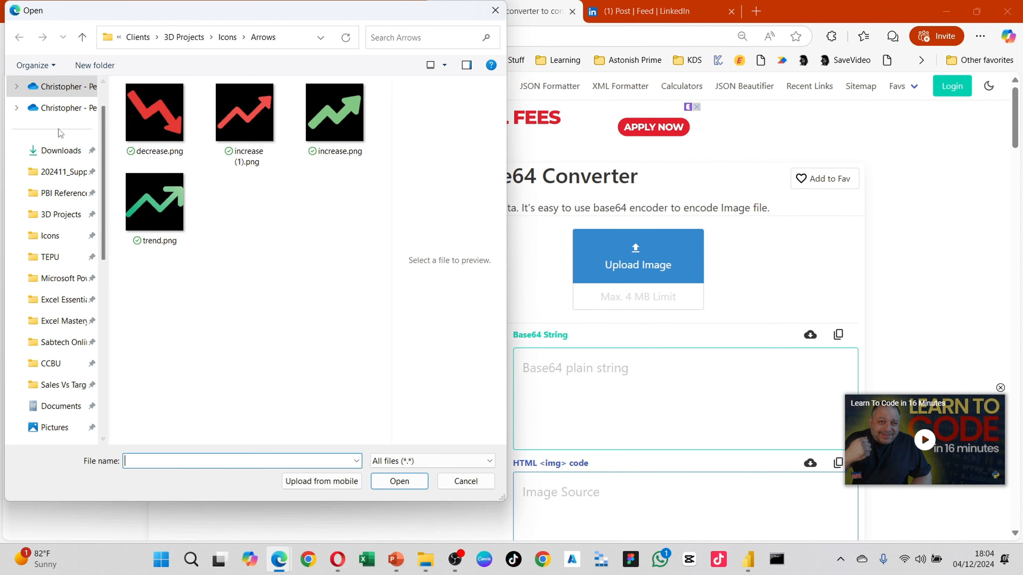
click(60, 152)
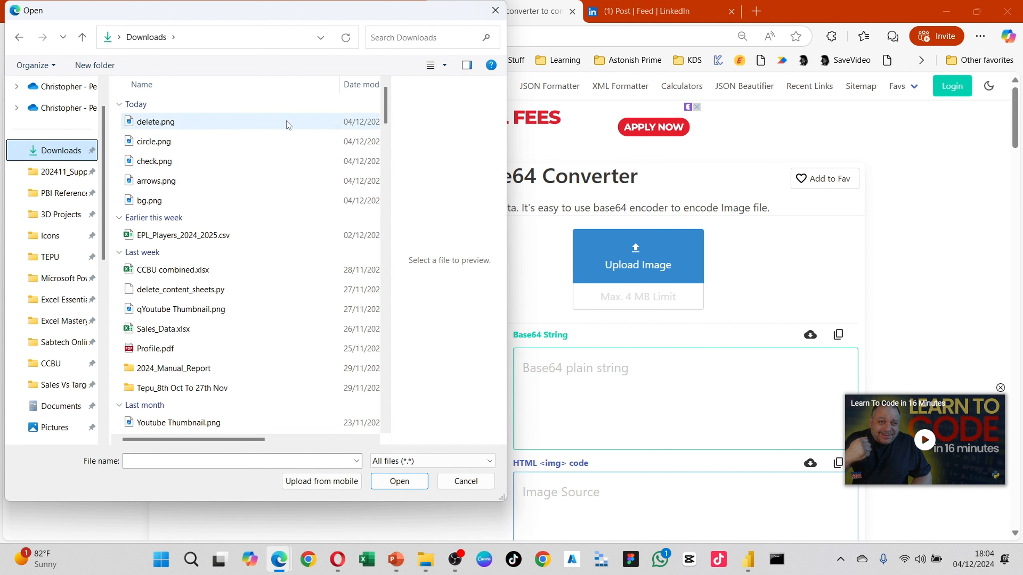
click(446, 65)
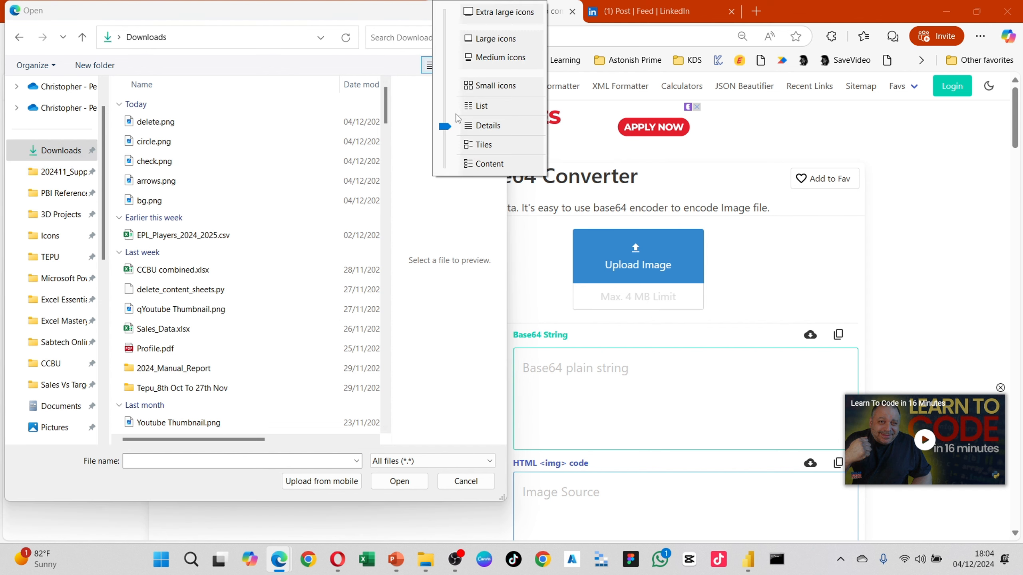
click(479, 61)
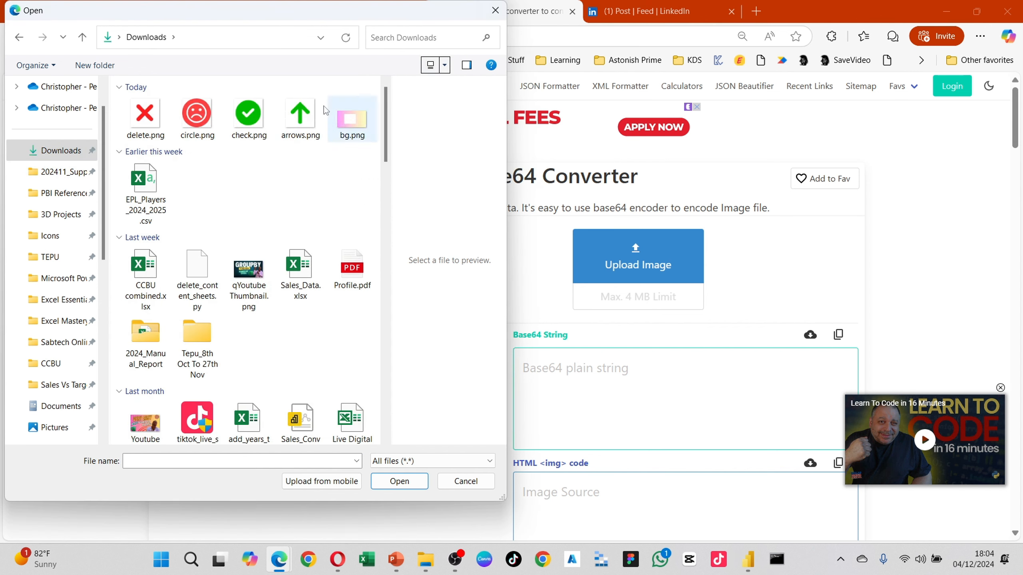
click(150, 121)
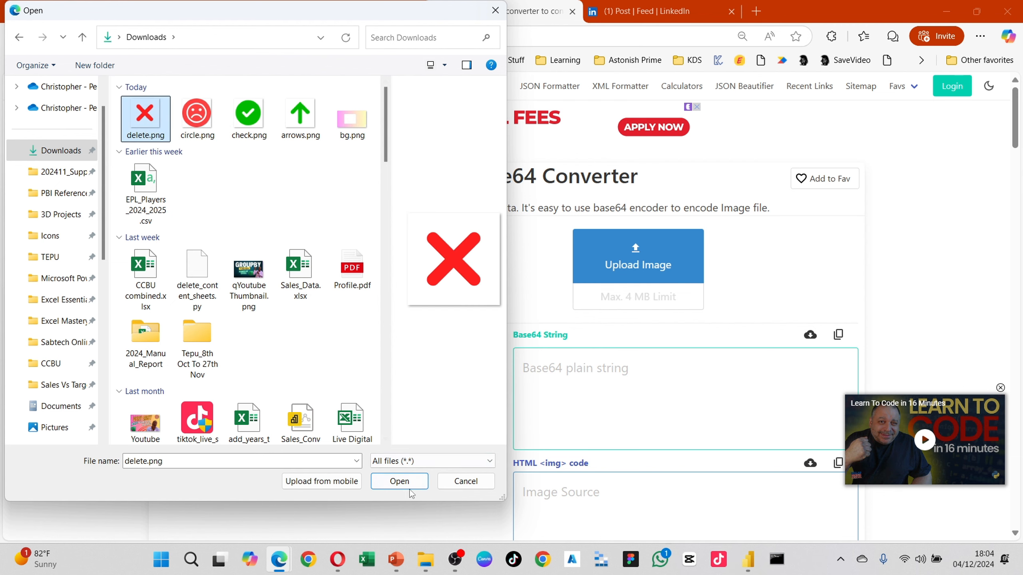
click(400, 482)
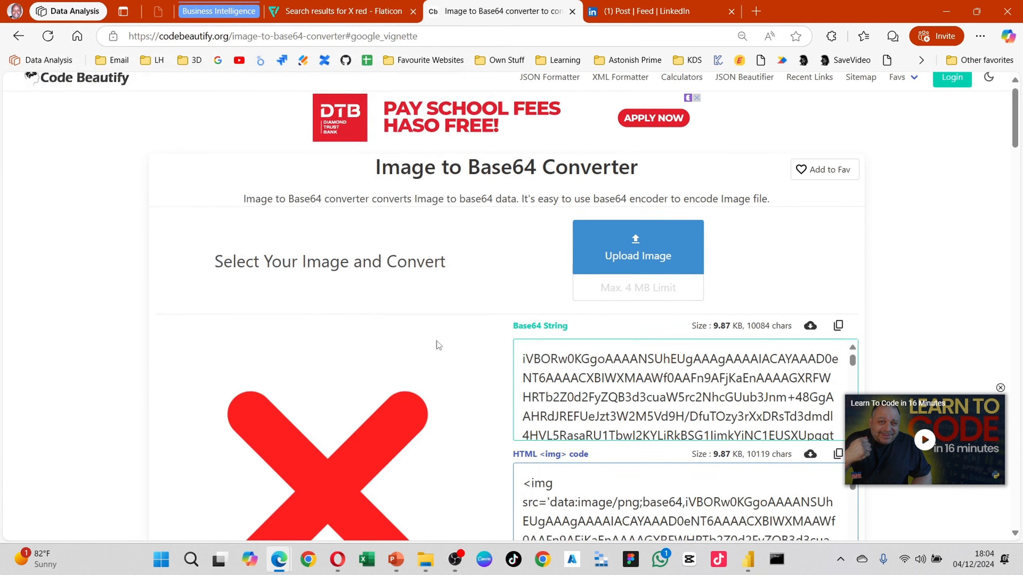
Copy the data:image/png;base64 string from the HTML <img> code, leaving out the img src tag and its closing characters
scroll(429, 245, down, 3)
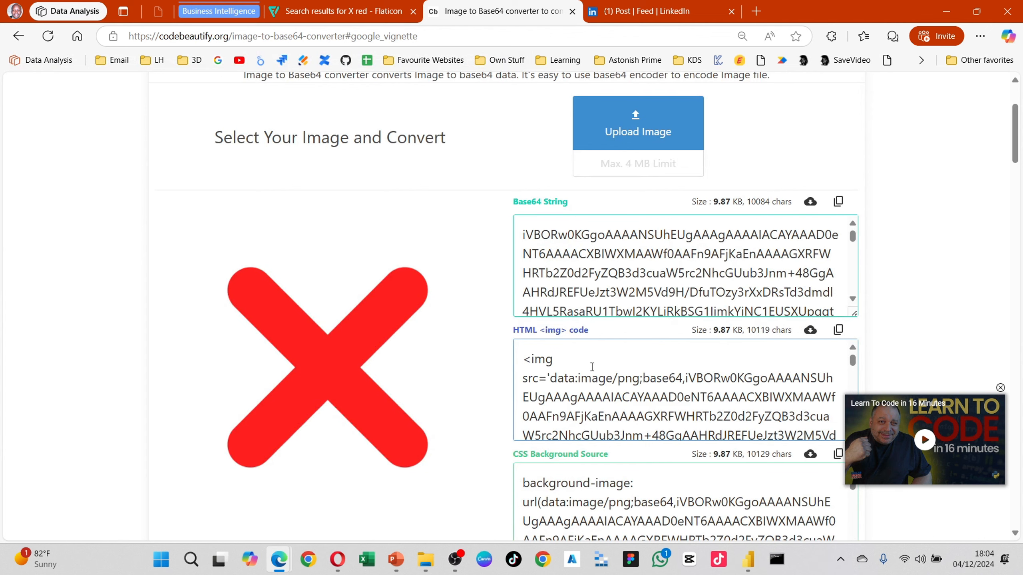
scroll(563, 259, up, 1)
scroll(563, 327, down, 1)
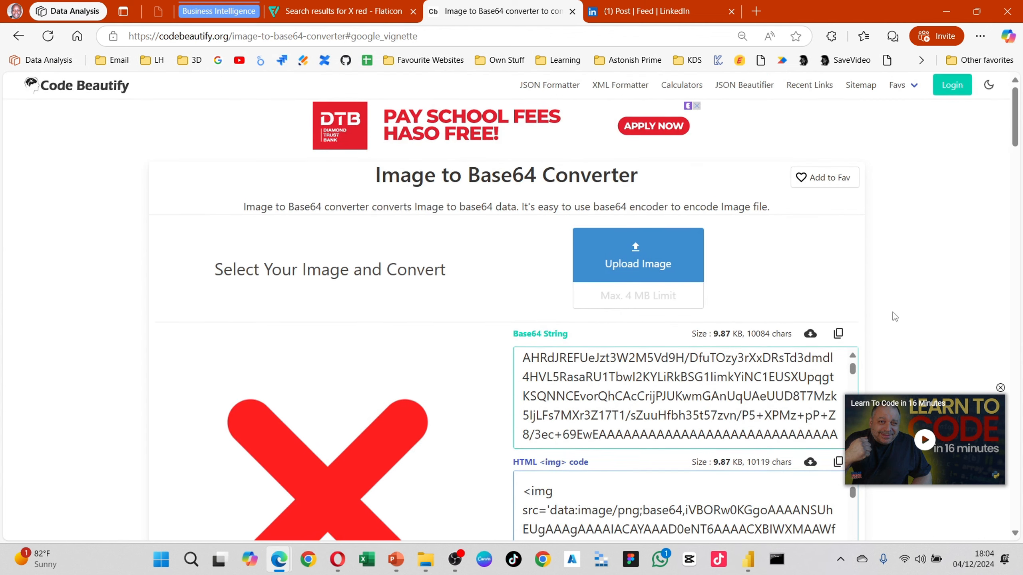
scroll(520, 215, down, 1)
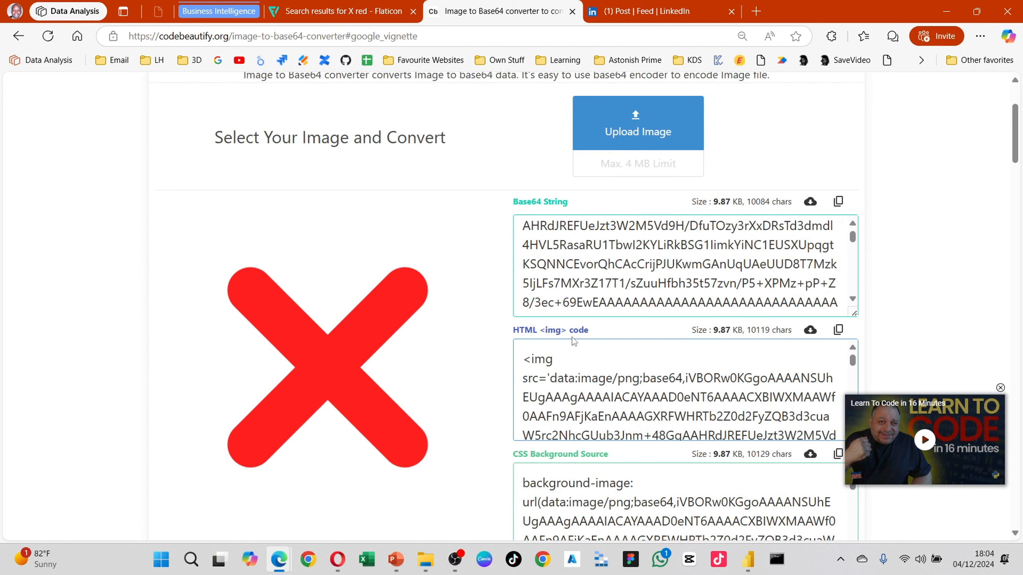
scroll(573, 342, down, 1)
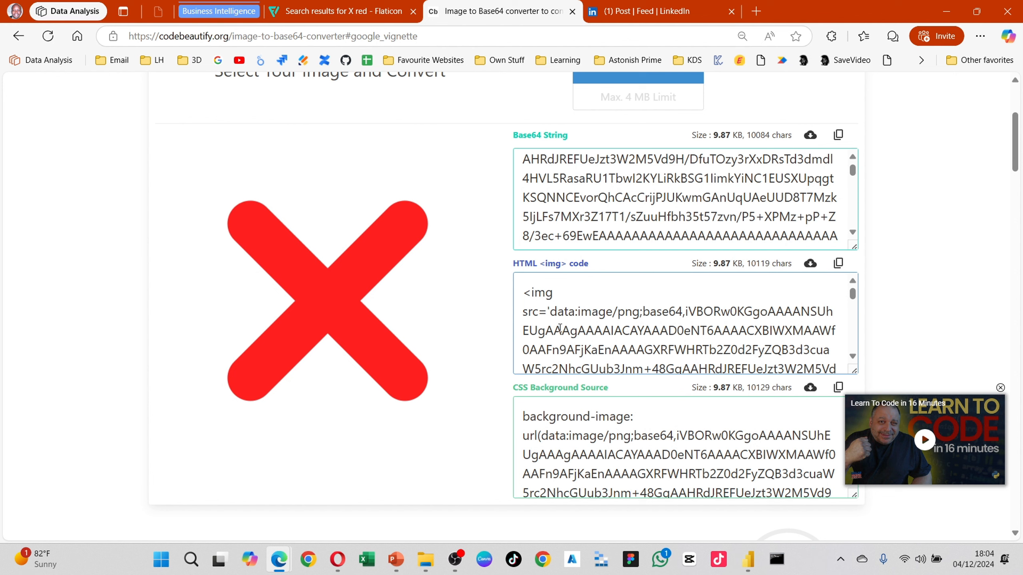
drag(551, 309, 748, 417)
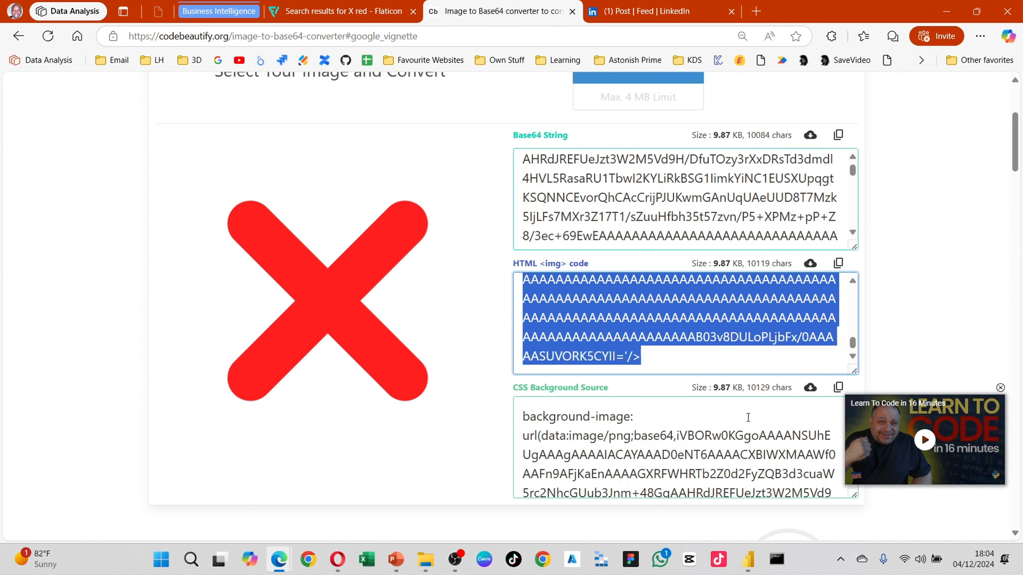
key(shift+Left)
key(shift+Left)
key(shift+Left)
key(shift+Left)
key(shift+Right)
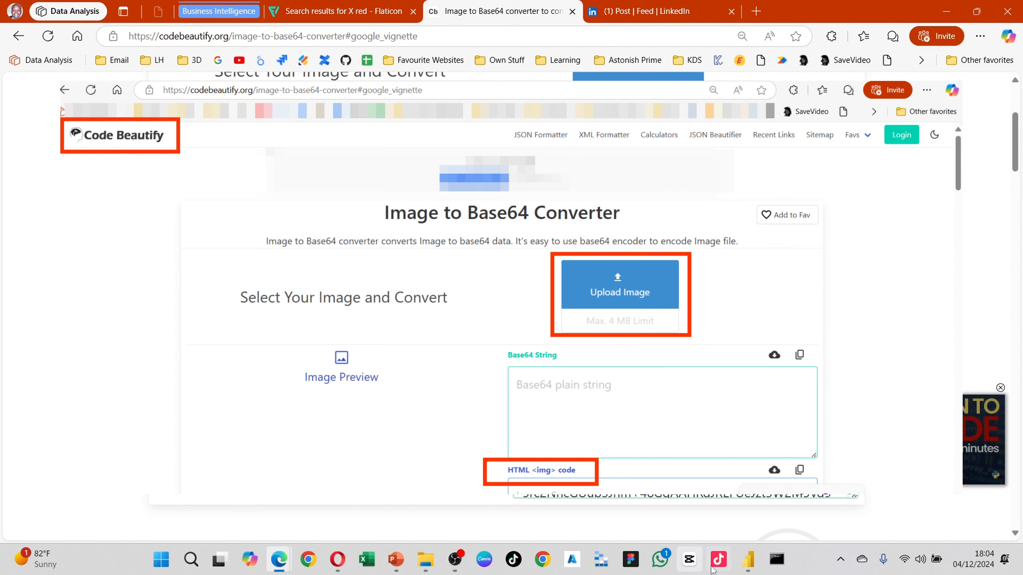
Switch to Power BI Desktop, define the new measure as Negative with the copied string in quotes, and set its data category to Image URL
click(749, 561)
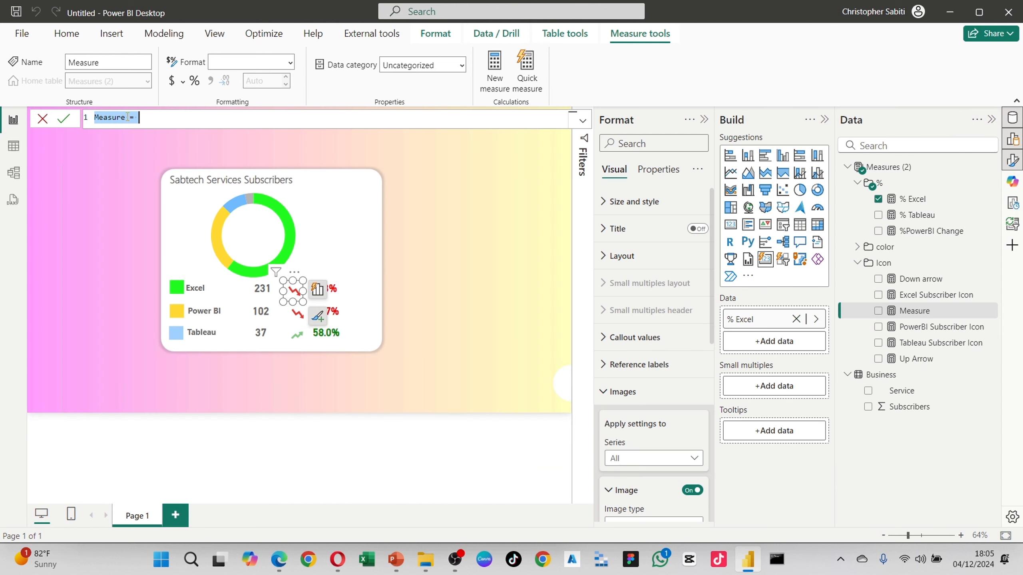
text(Negative=)
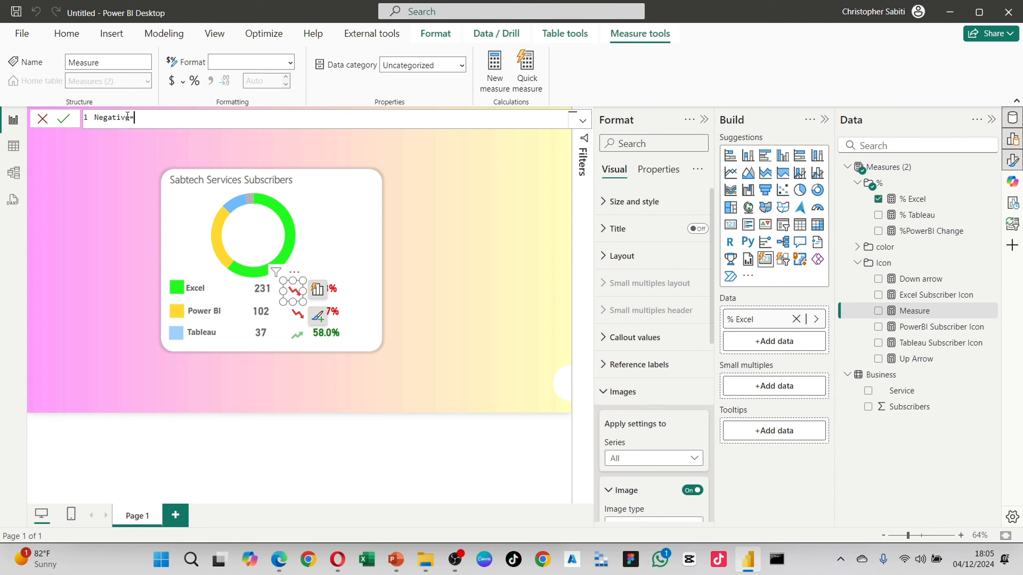
text('')
key(ctrl+v)
scroll(189, 279, up, 20)
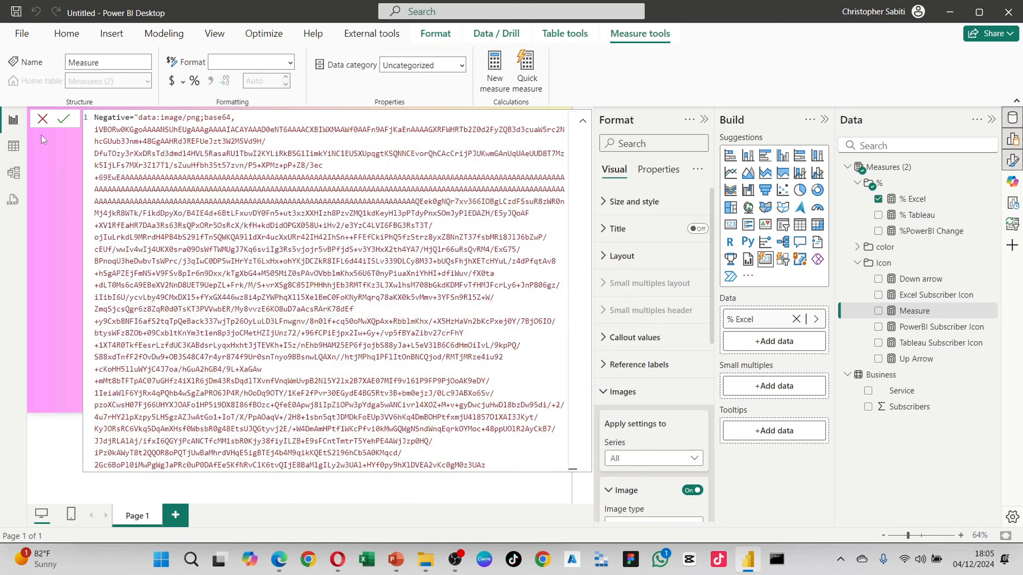
click(65, 119)
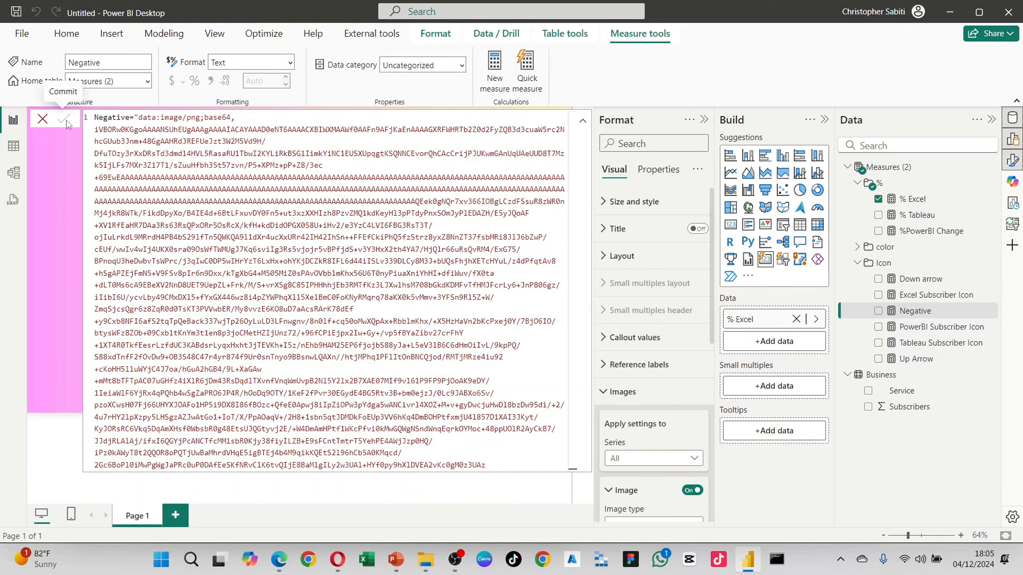
click(462, 66)
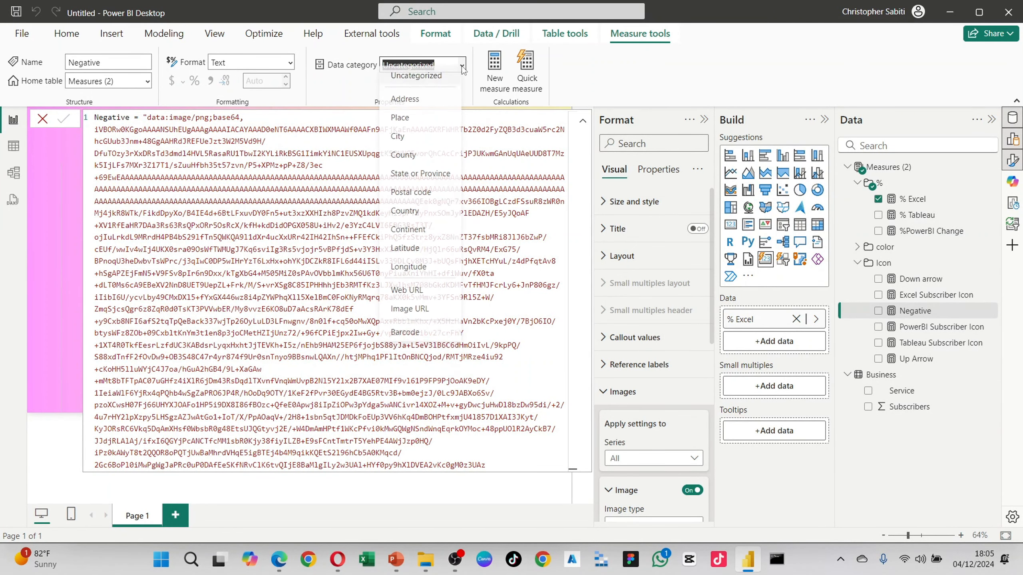
click(418, 317)
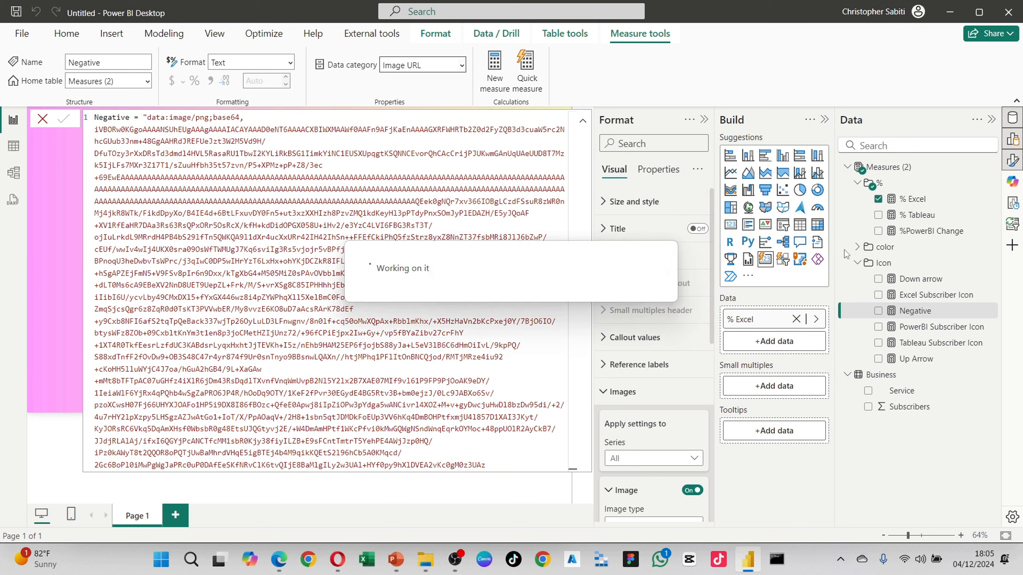
Switch to the Edge converter, convert check.png to Base64, and copy the data:image/png;base64 string from the HTML <img> code
right_click(888, 266)
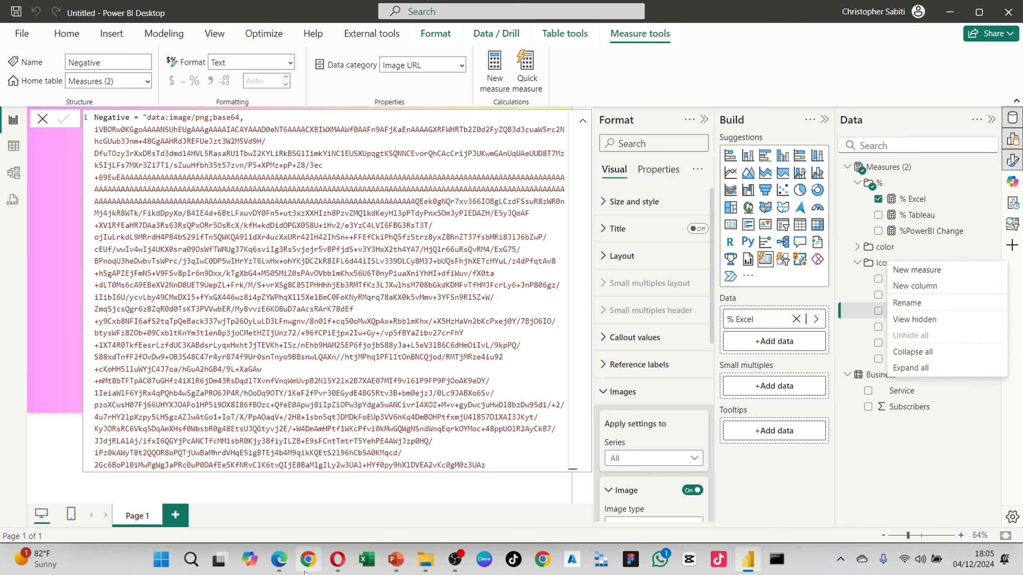
mouse_move(284, 568)
click(338, 504)
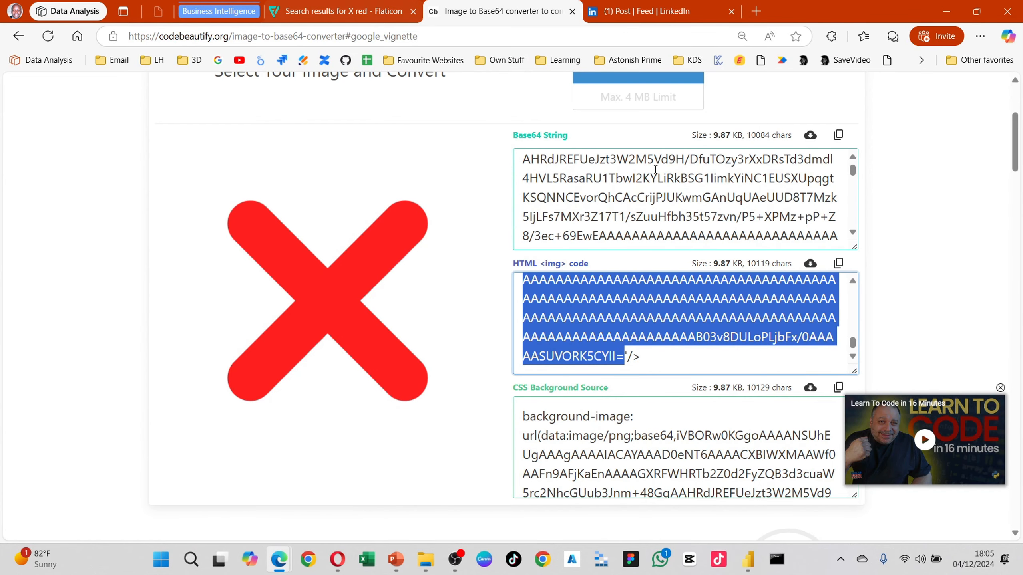
scroll(685, 202, up, 2)
scroll(684, 202, up, 2)
scroll(630, 126, up, 5)
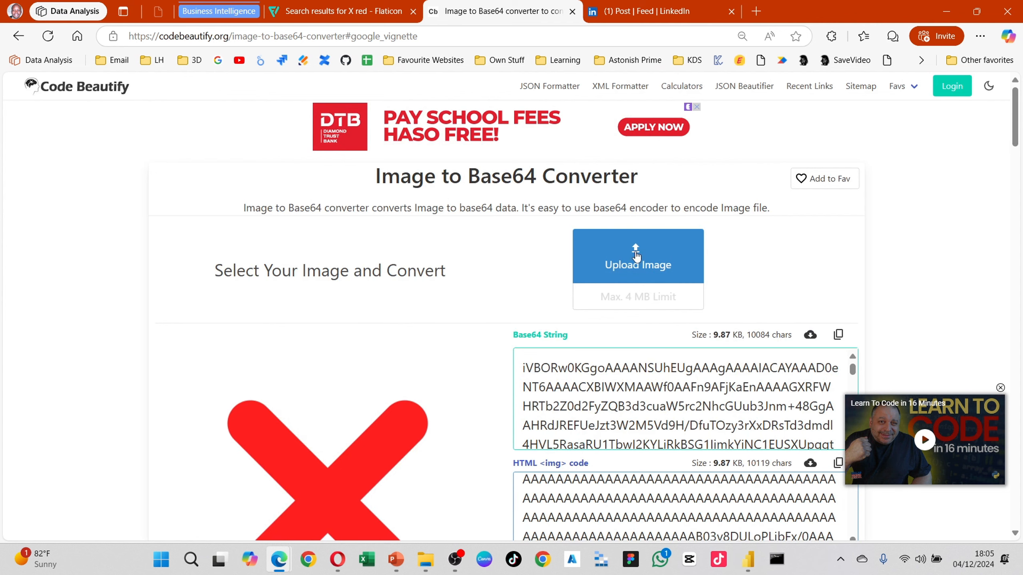
click(574, 277)
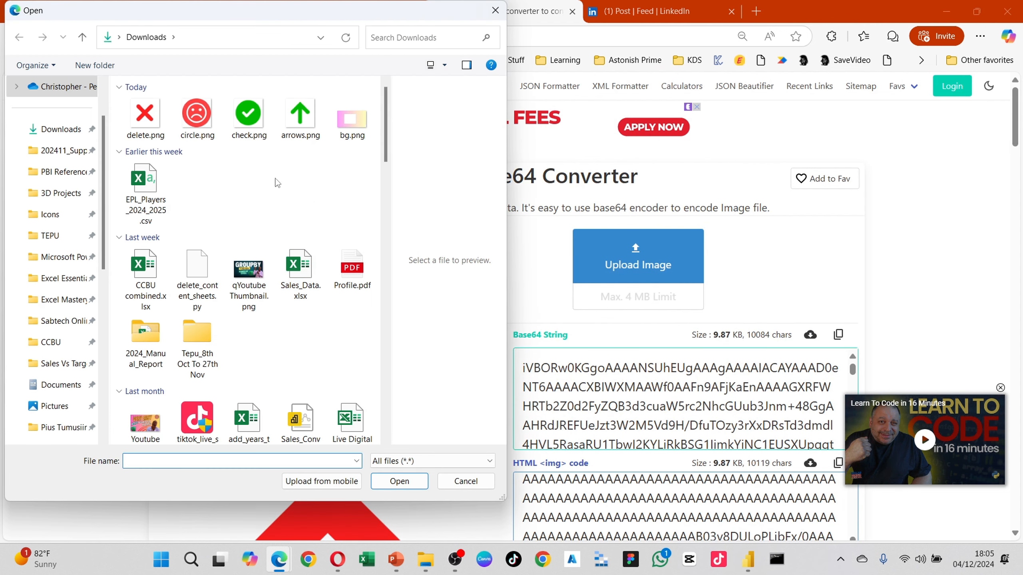
click(250, 117)
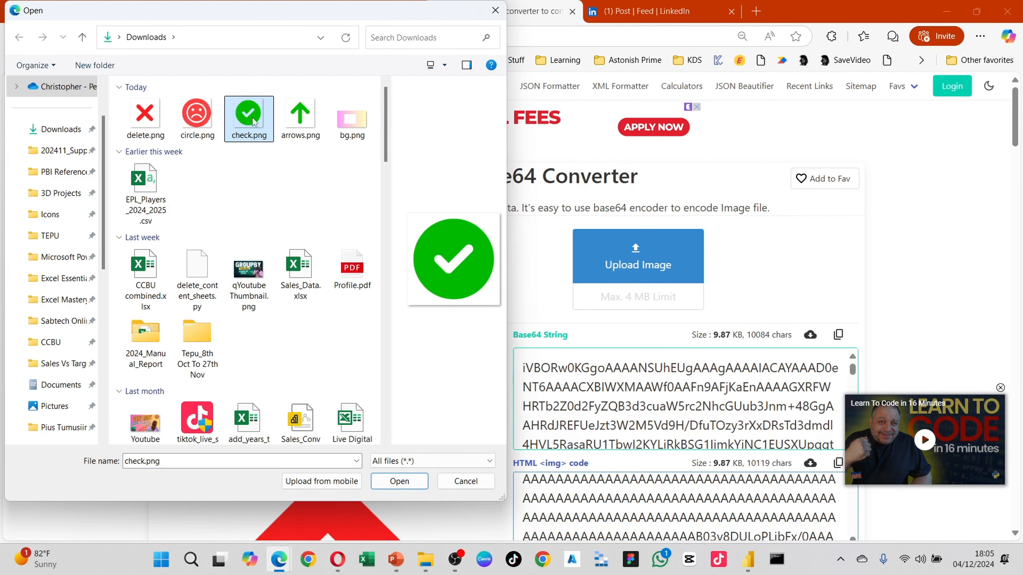
click(407, 482)
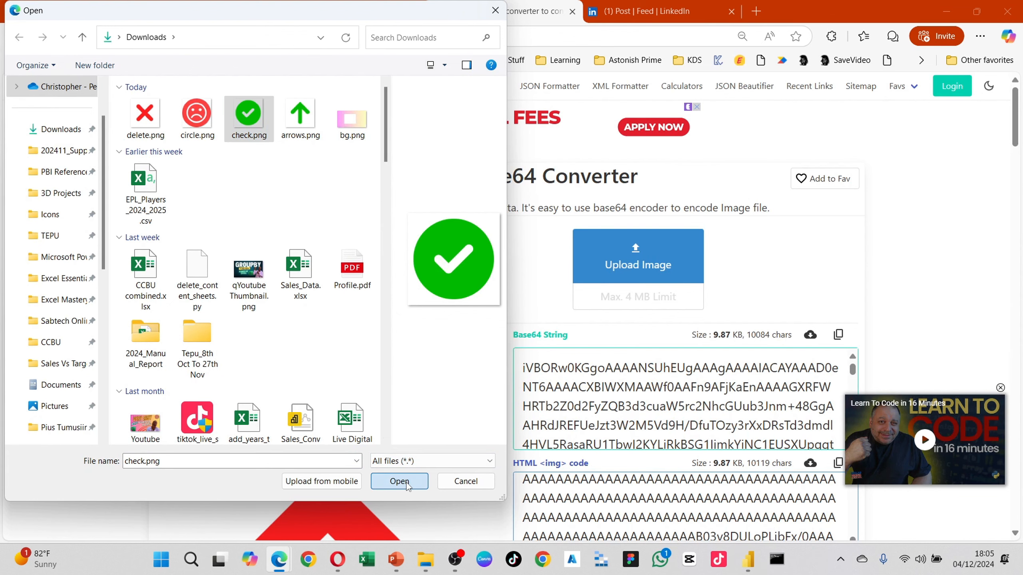
scroll(827, 225, down, 5)
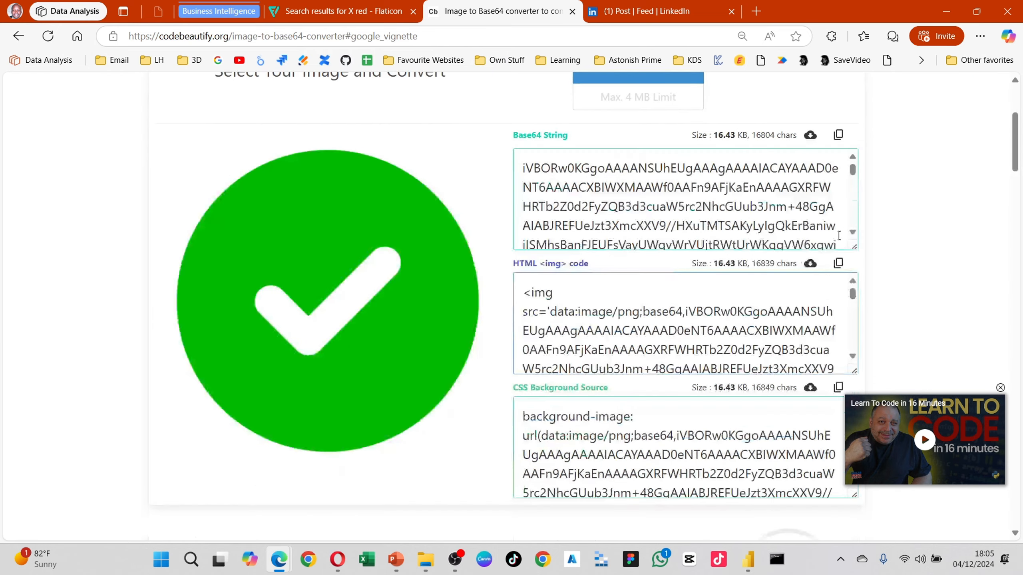
drag(550, 313, 661, 358)
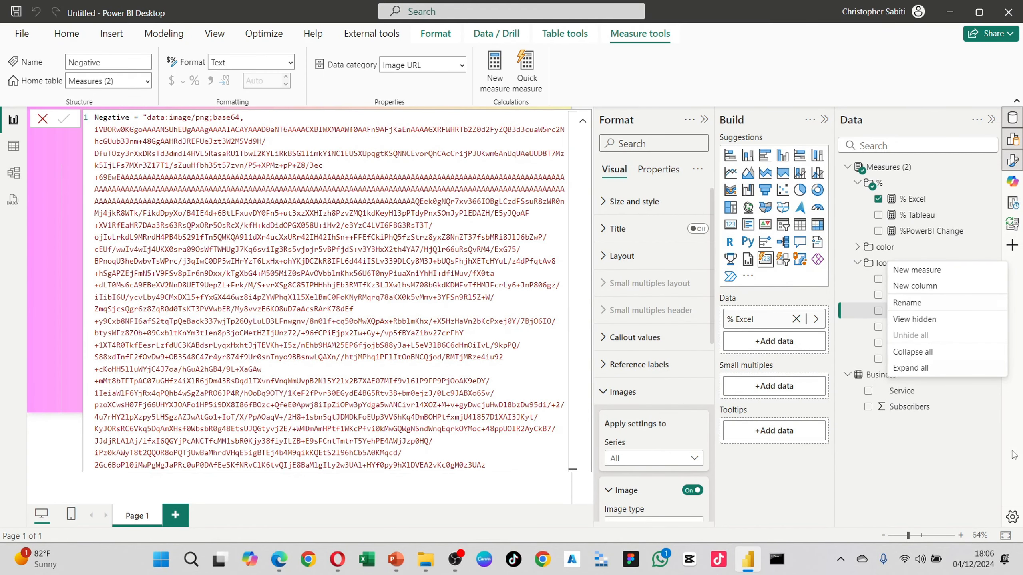
In Power BI Desktop, create a measure named Positive in the Icon folder holding the copied check icon string in quotes, and select it
click(922, 269)
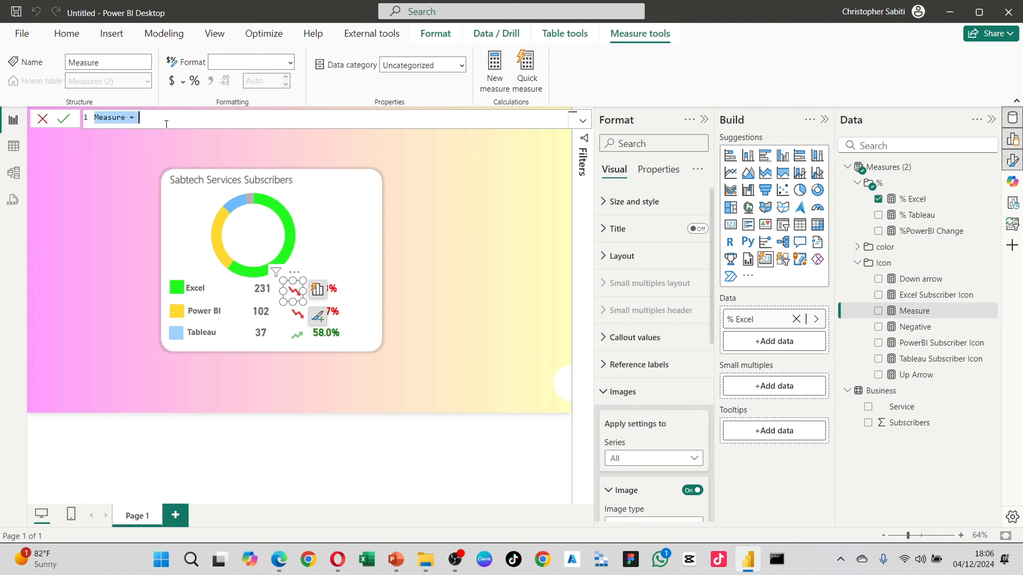
text(Posit)
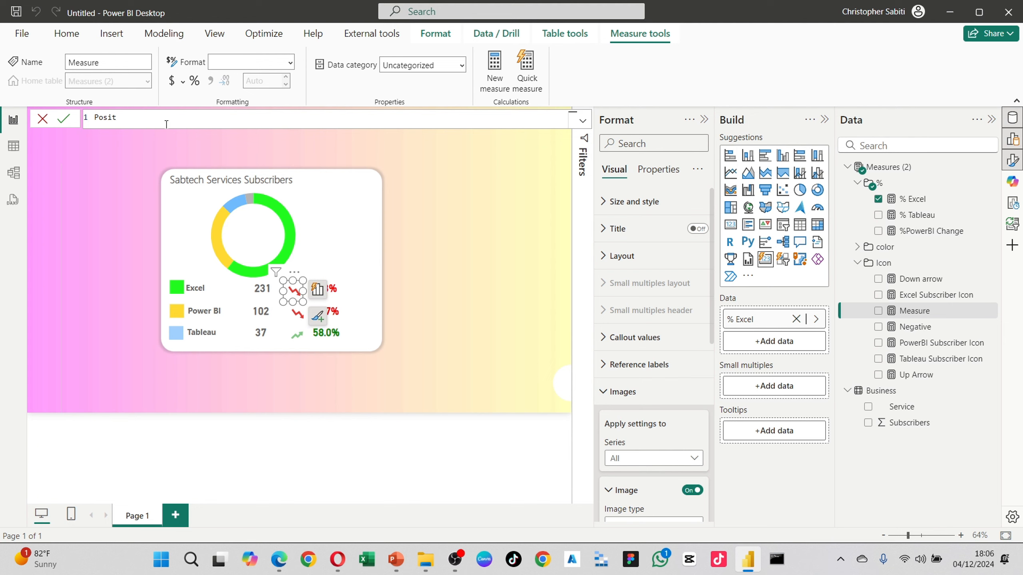
text(ive= ")
key(ctrl+v)
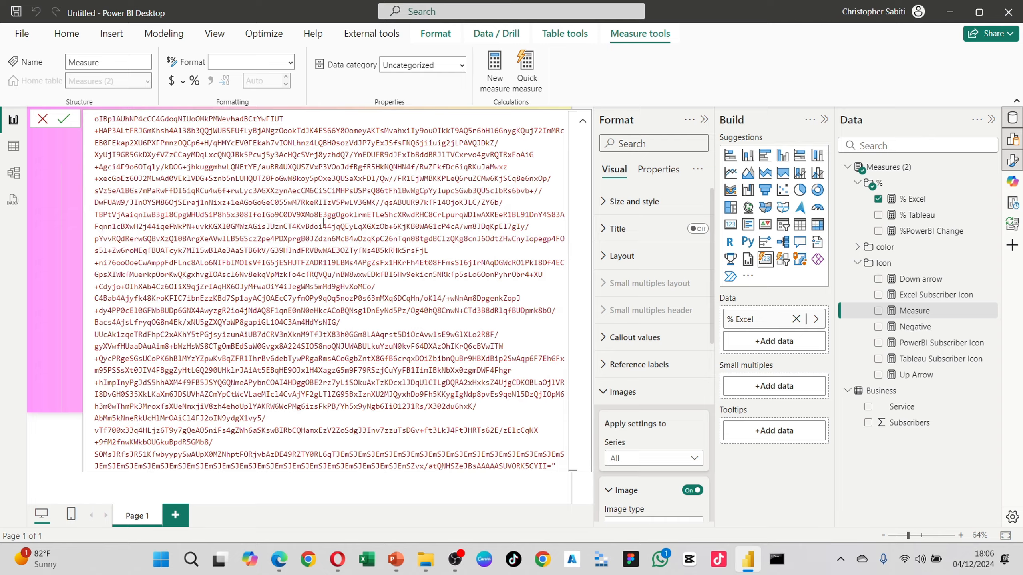
scroll(323, 221, up, 15)
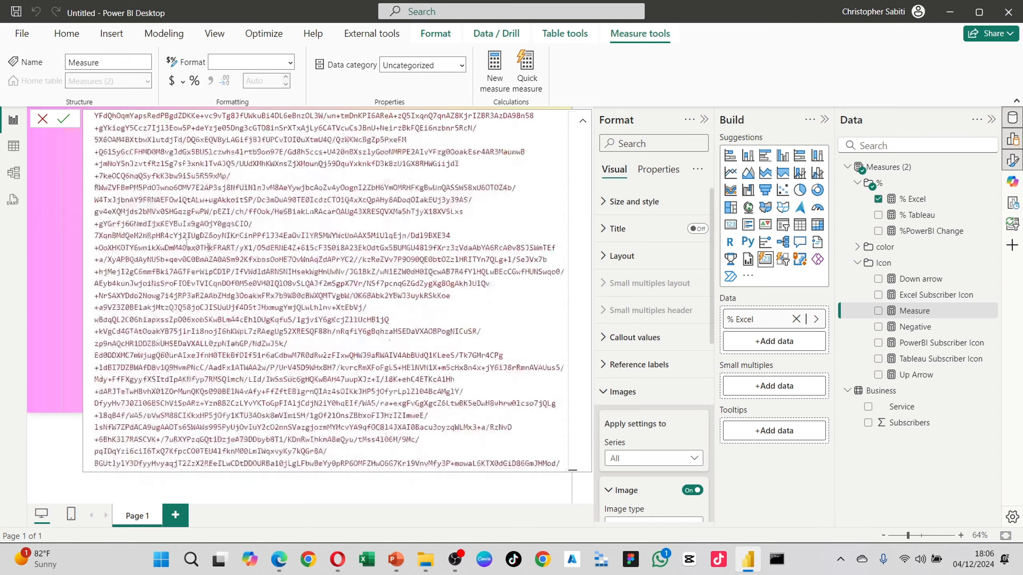
scroll(187, 243, up, 10)
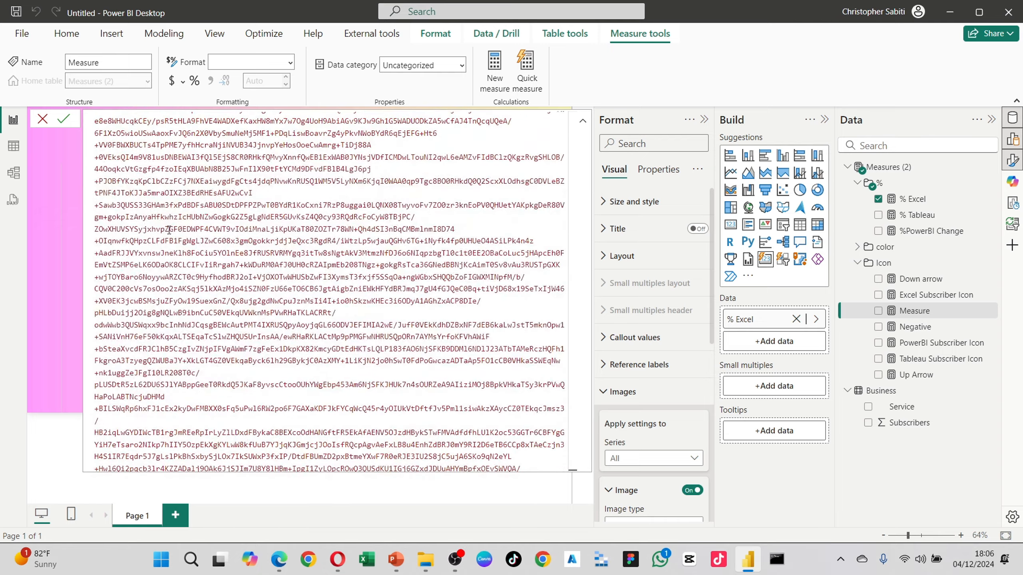
click(68, 119)
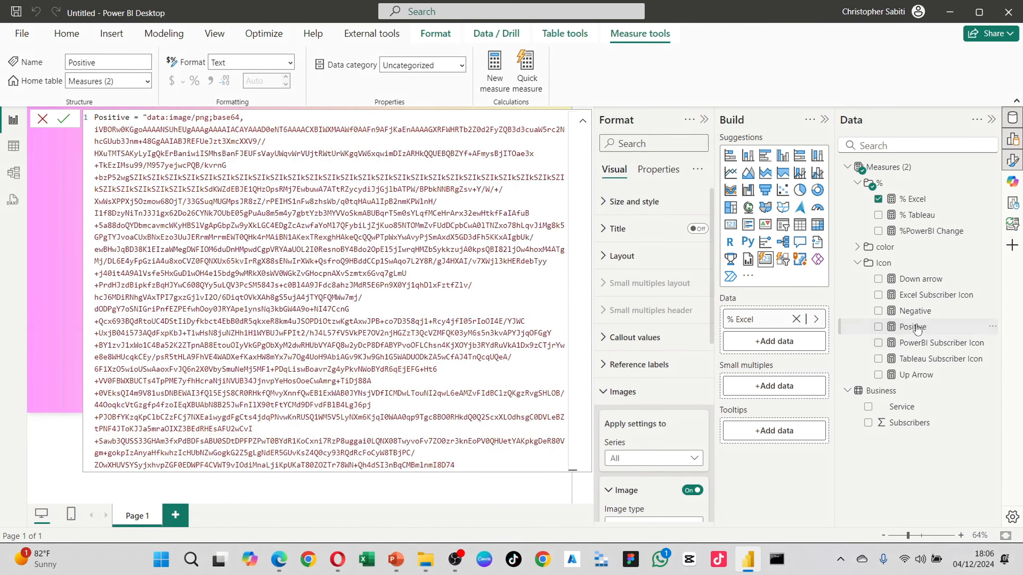
click(914, 327)
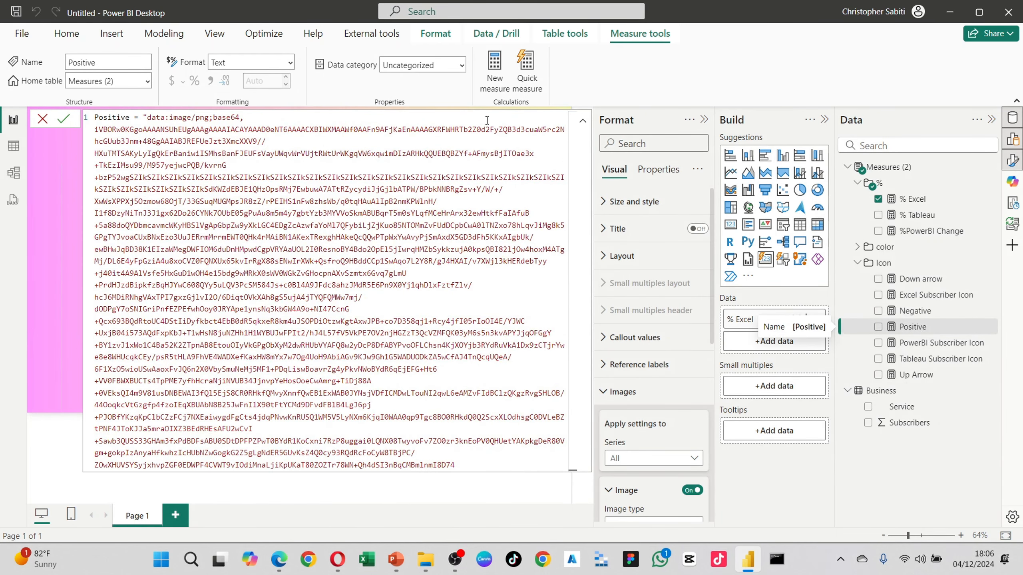
Set the Positive measure's data category to Image URL and collapse its expanded formula to reveal the report page
click(462, 65)
click(418, 318)
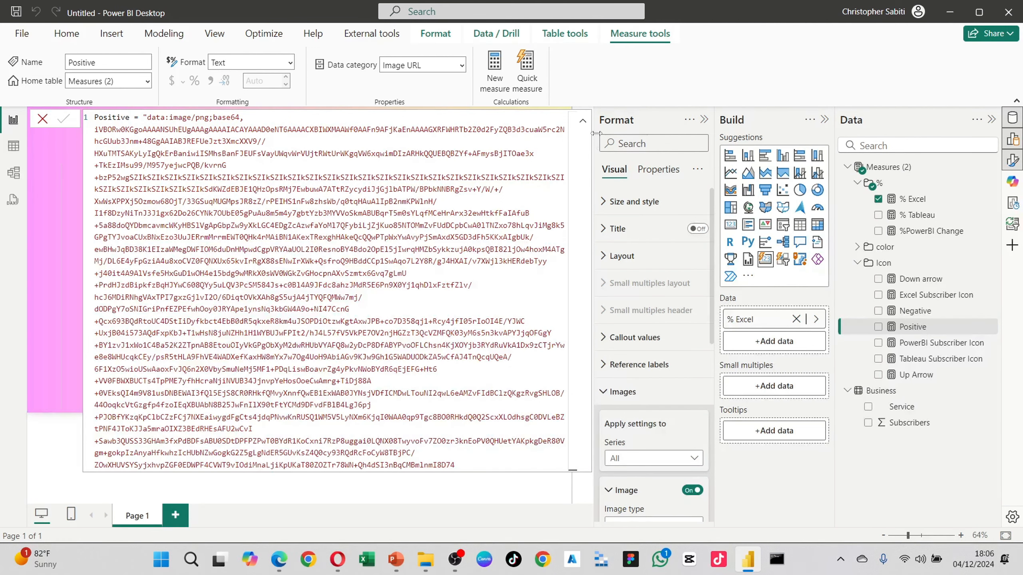
click(583, 121)
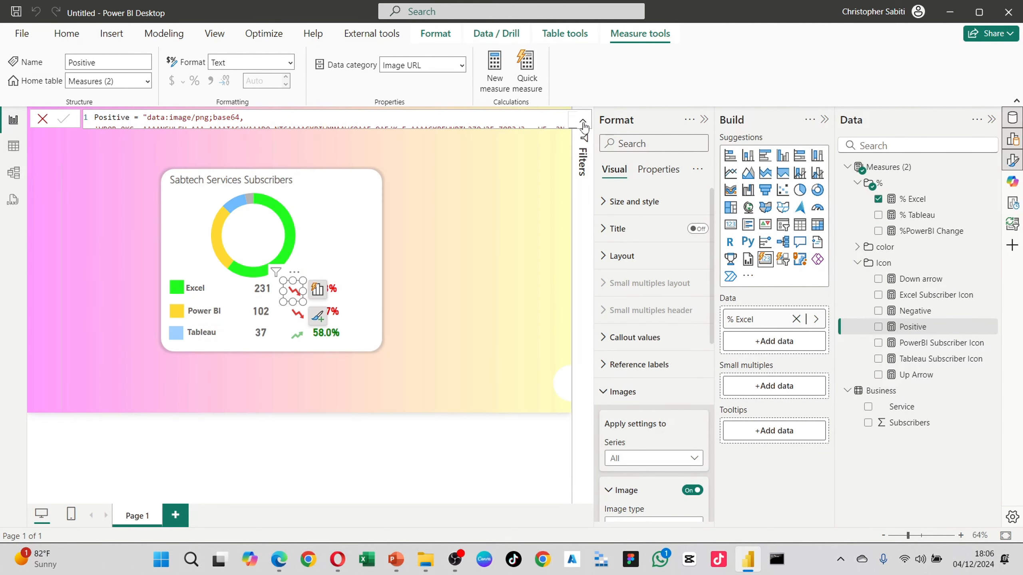
click(370, 299)
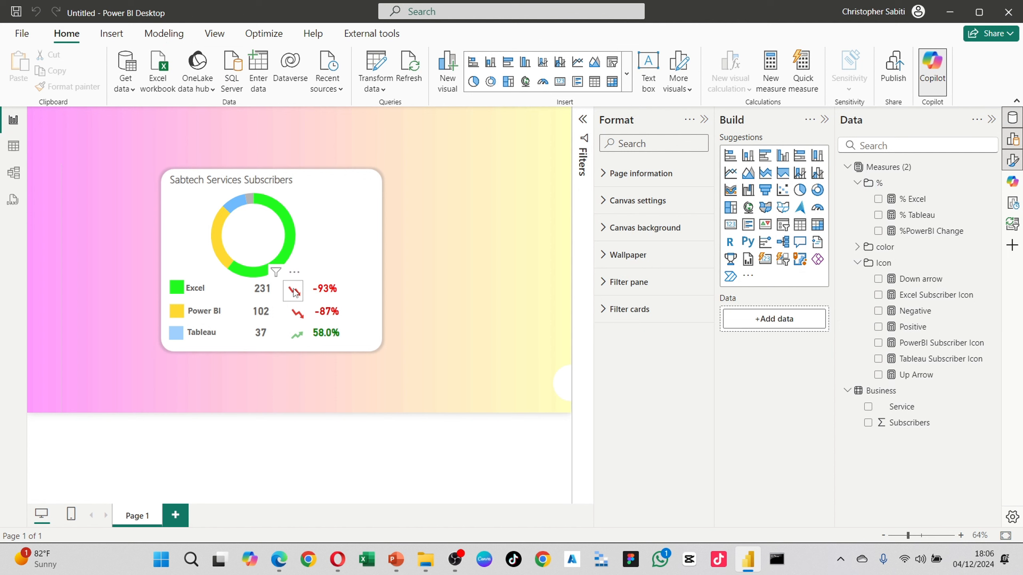
Change the Excel Subscriber Icon measure to IF([% Excel]<0,[Negative],[Positive]) by replacing both arrow measures
click(295, 293)
click(925, 299)
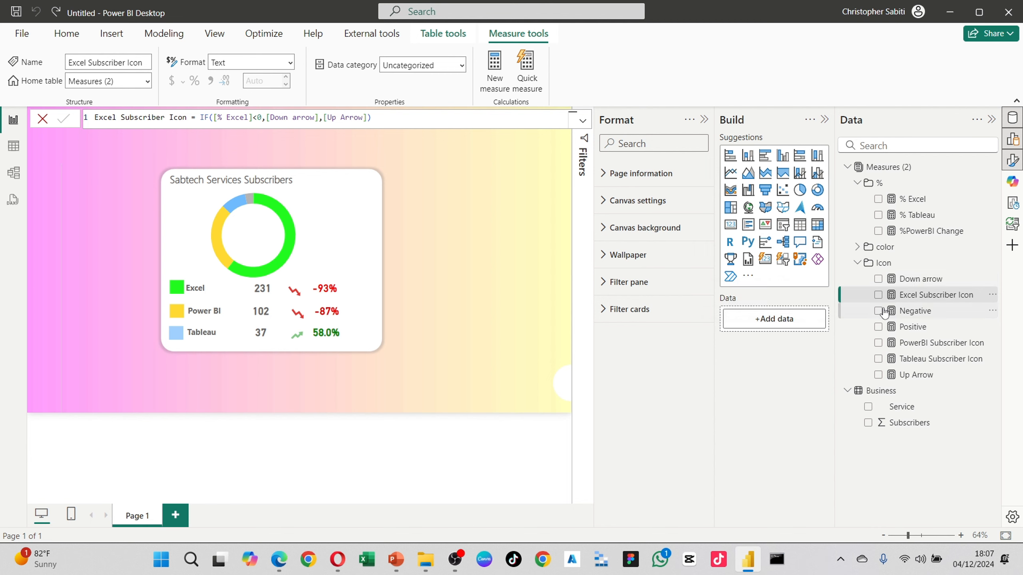
double_click(276, 117)
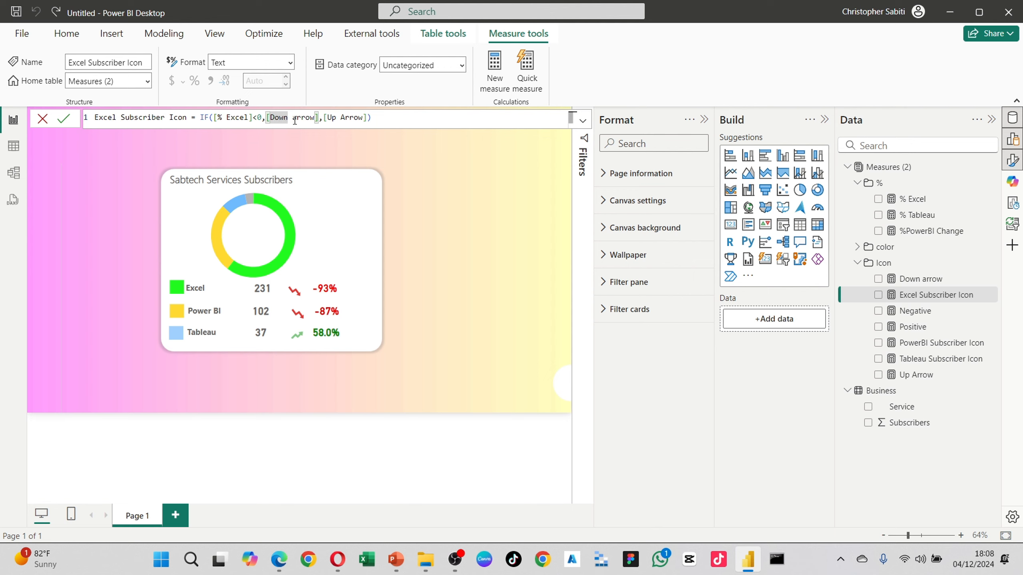
drag(315, 118, 270, 117)
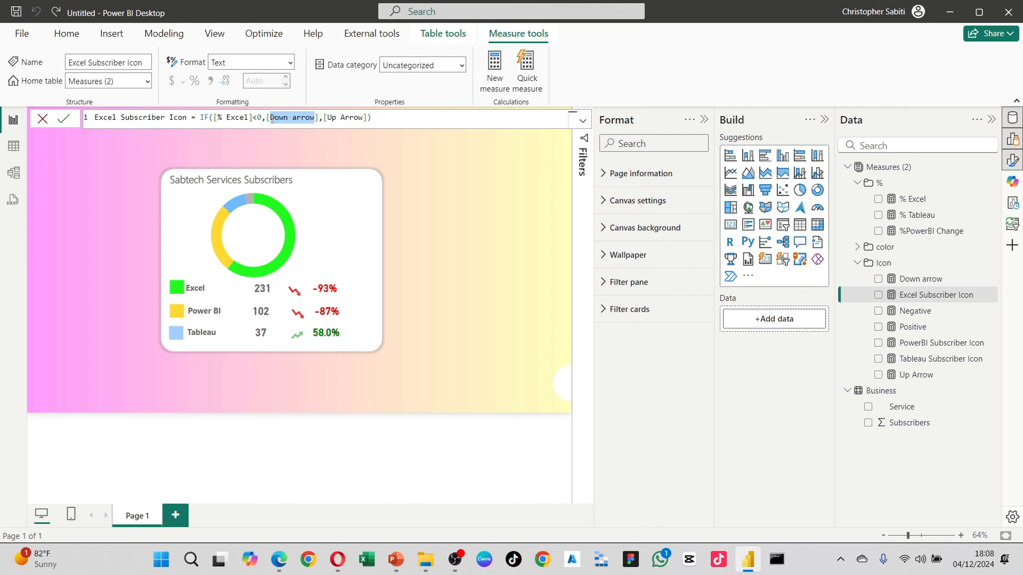
text(ne)
key(Tab)
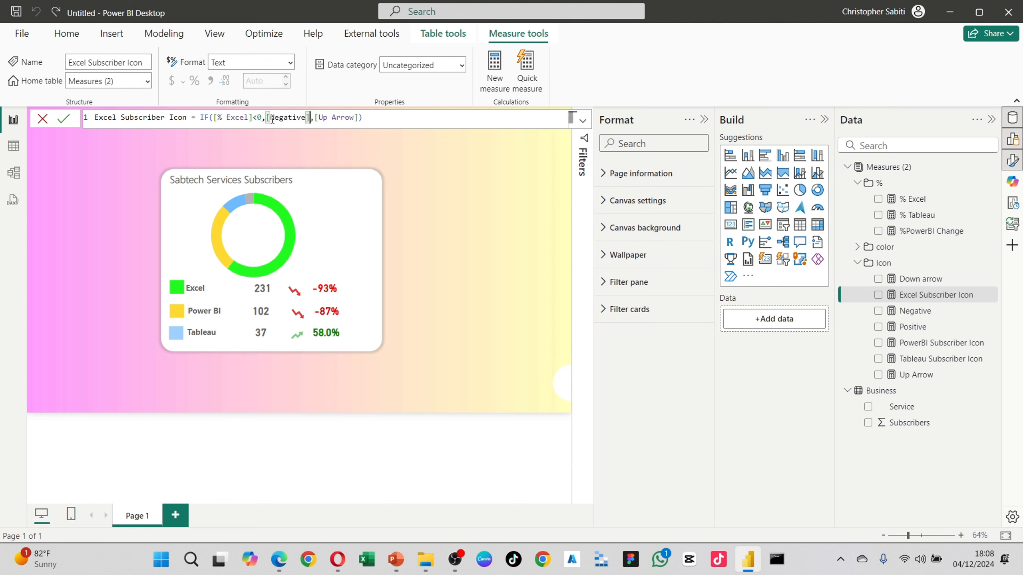
drag(353, 116, 323, 117)
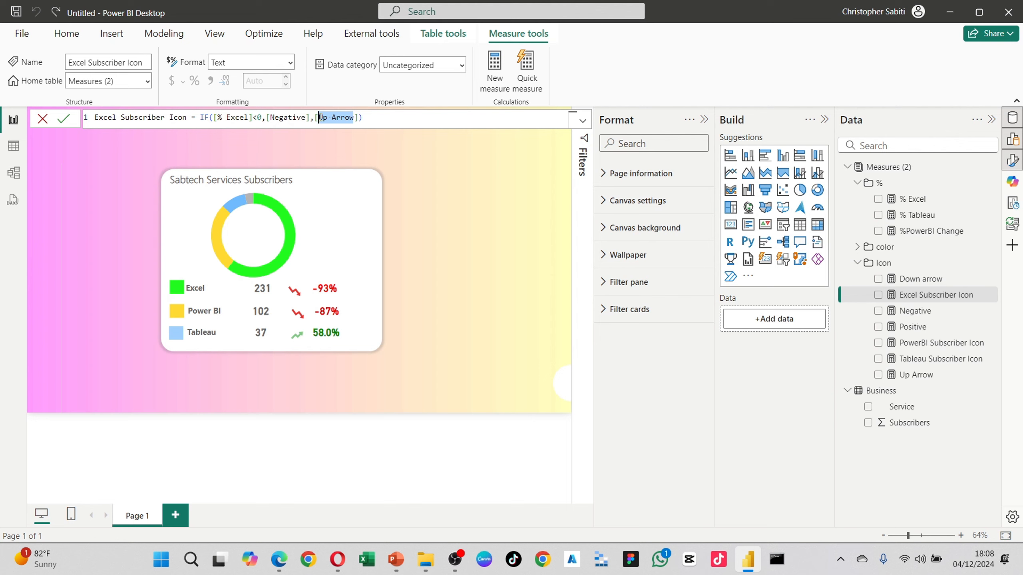
text(pos)
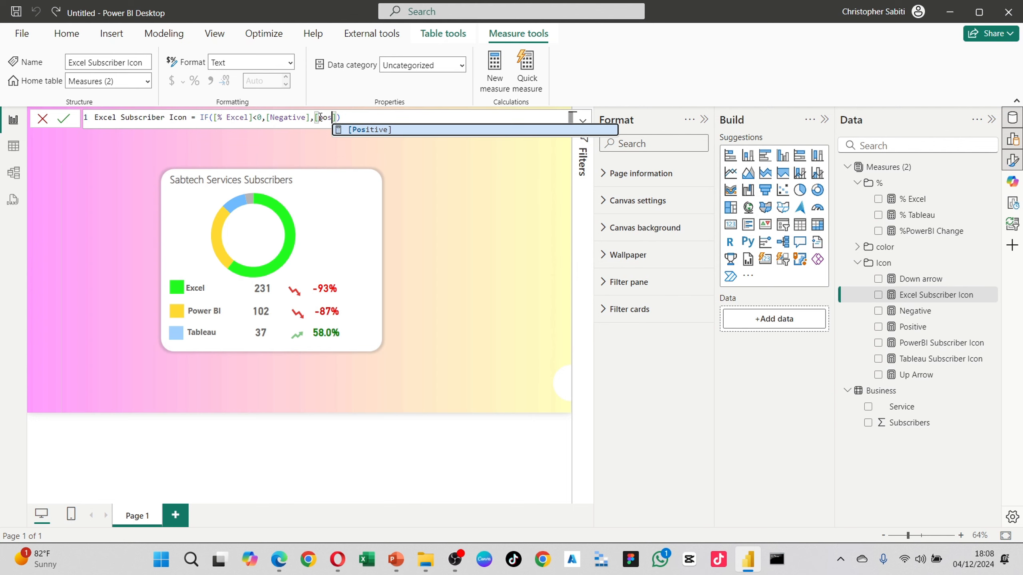
key(Tab)
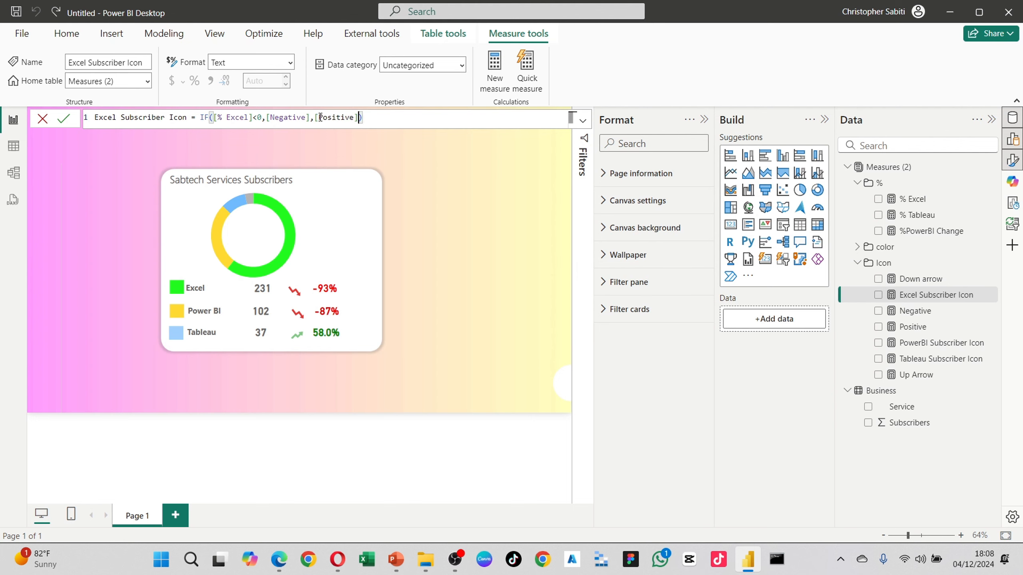
key(Return)
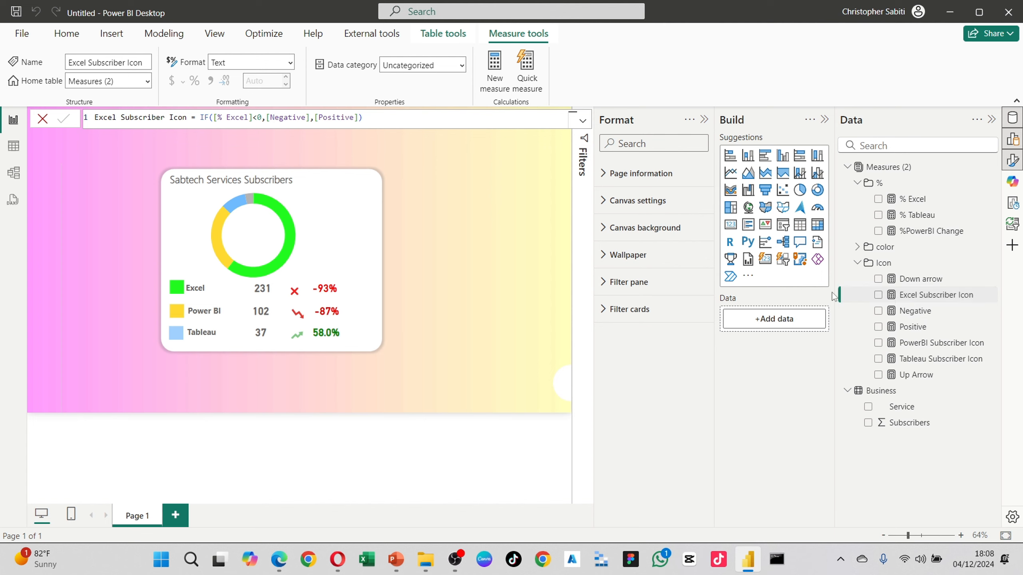
Open the % Excel measure's formula and select its constant value for editing
click(924, 201)
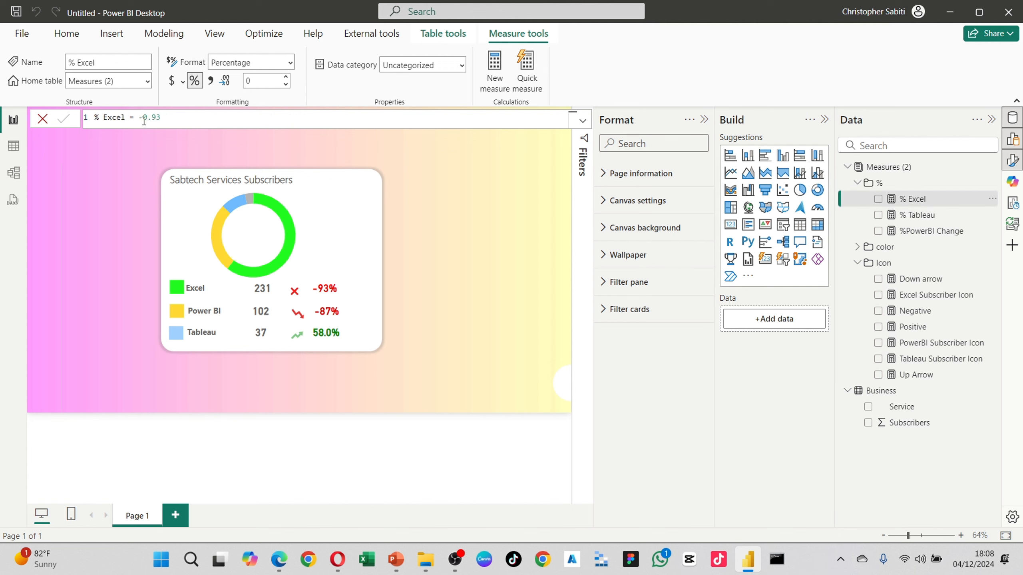
double_click(144, 117)
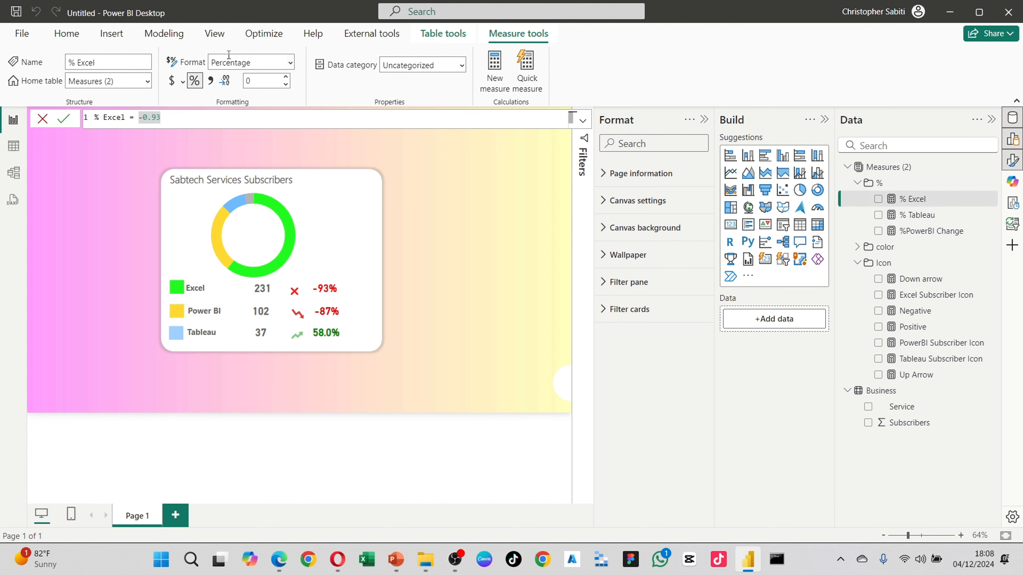